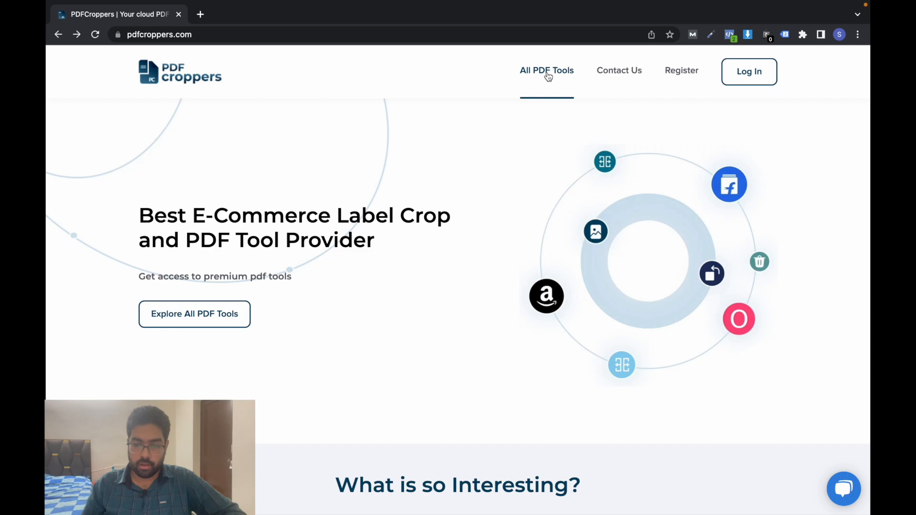
Open the Amazon PDF label cropping tool from the collection of all PDF tools.
click(546, 76)
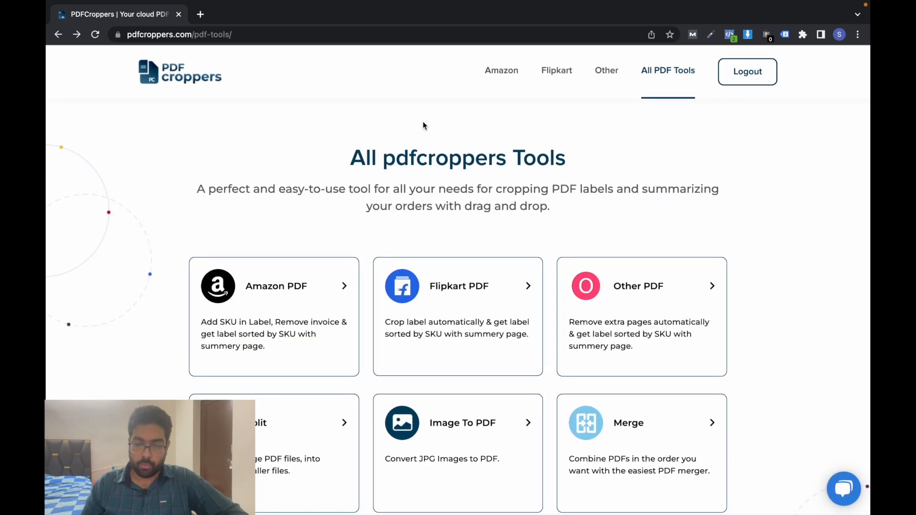
scroll(422, 123, down, 3)
scroll(423, 123, down, 2)
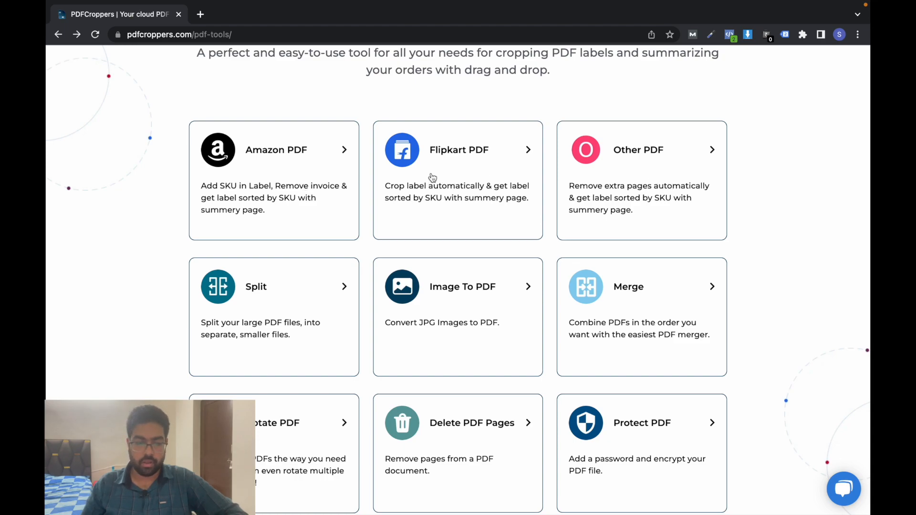
click(243, 197)
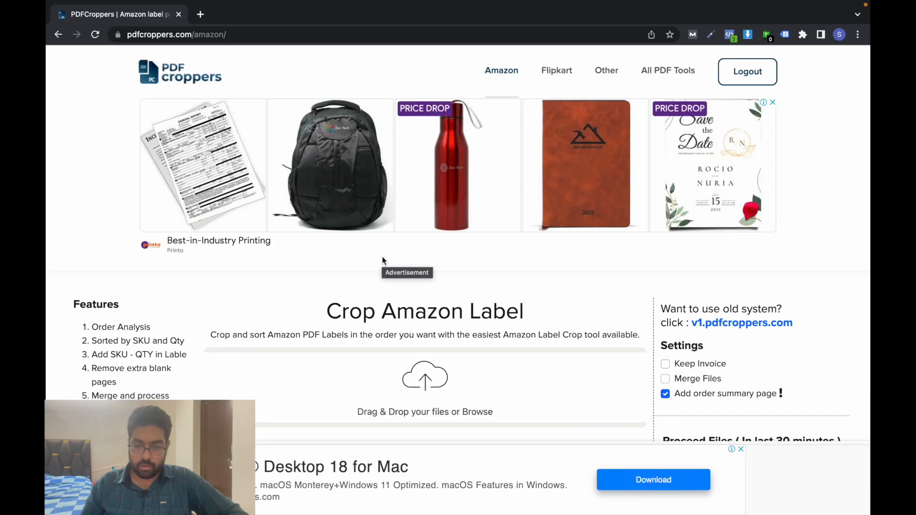
Upload Amazon.pdf from the Downloads folder to the Amazon label cropper.
scroll(383, 261, down, 2)
scroll(382, 261, up, 2)
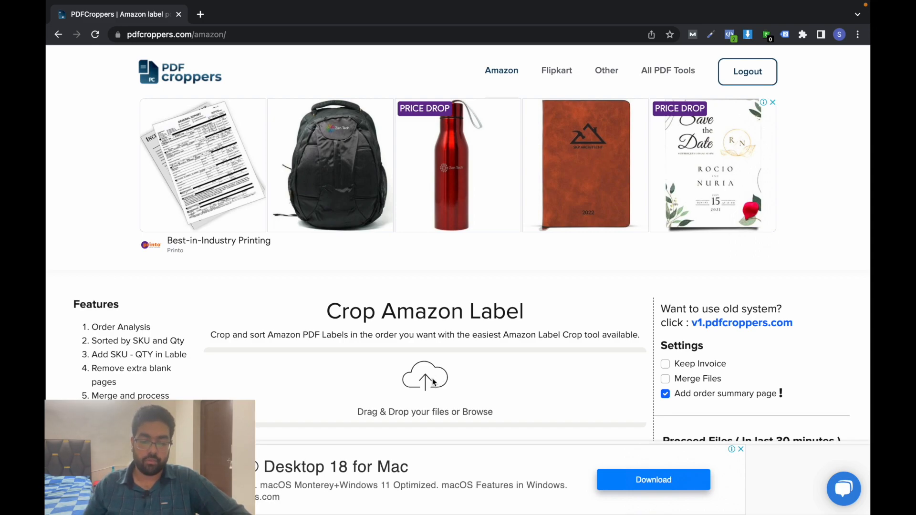
scroll(421, 389, down, 2)
scroll(421, 389, up, 2)
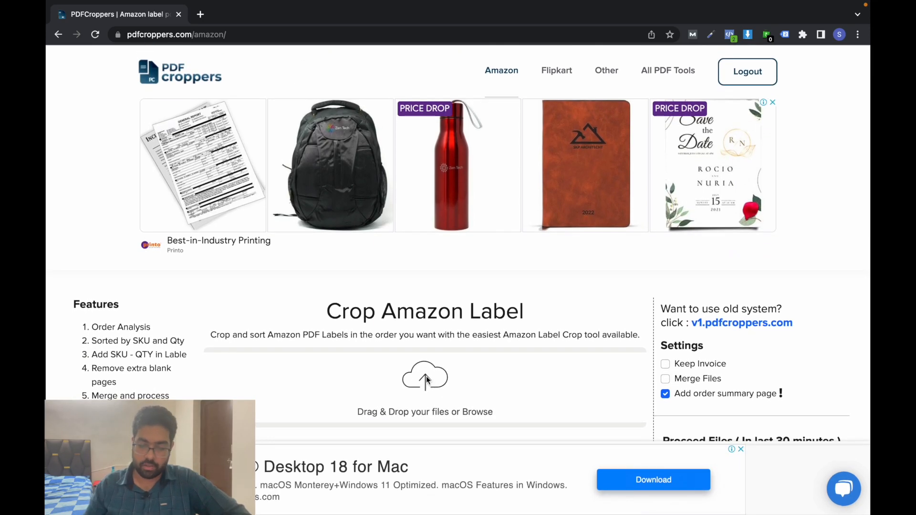
click(422, 376)
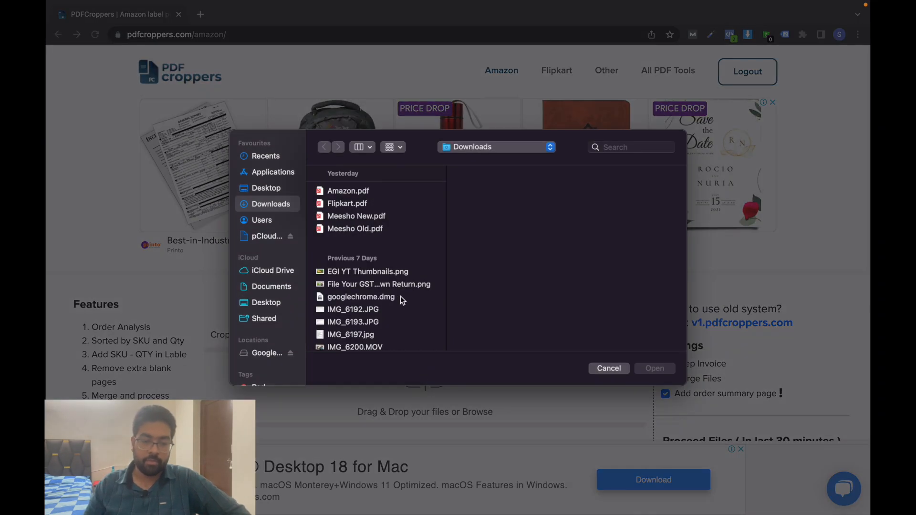
double_click(349, 190)
scroll(428, 320, down, 2)
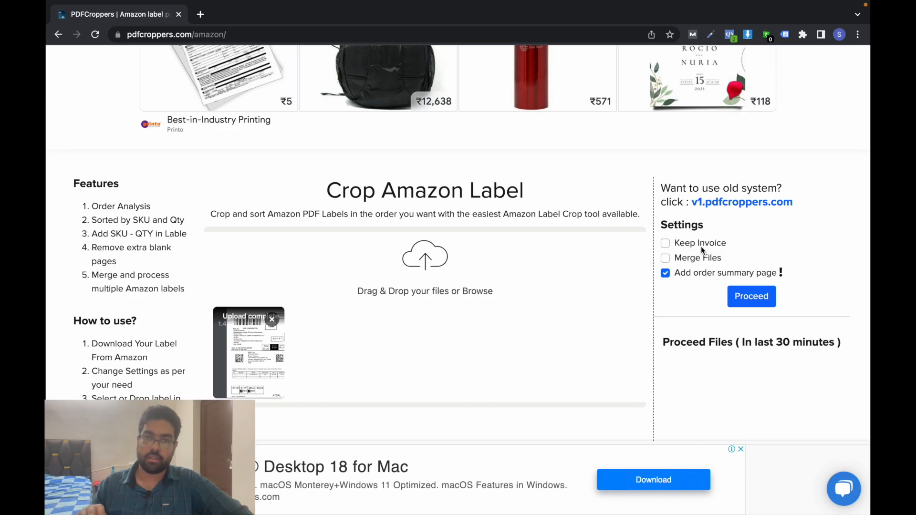
Process Amazon.pdf with Keep Invoice turned off and the order summary page included.
click(665, 243)
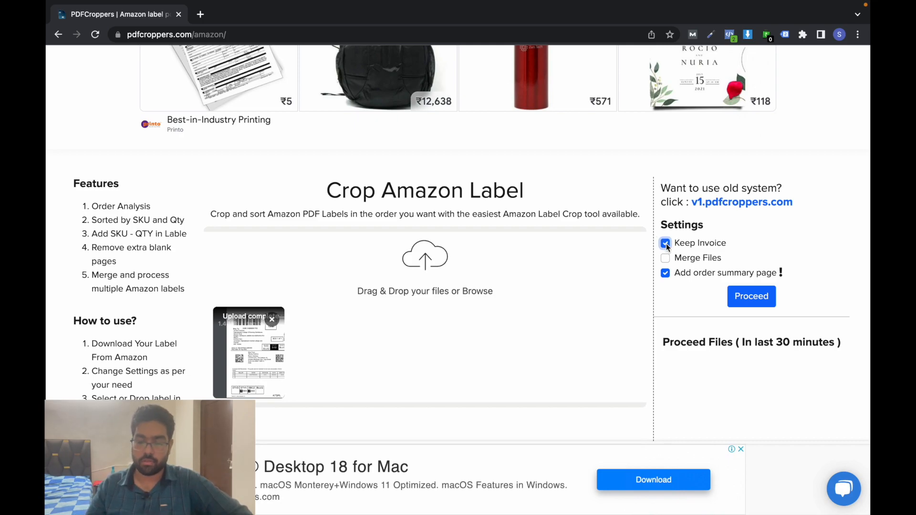
click(666, 245)
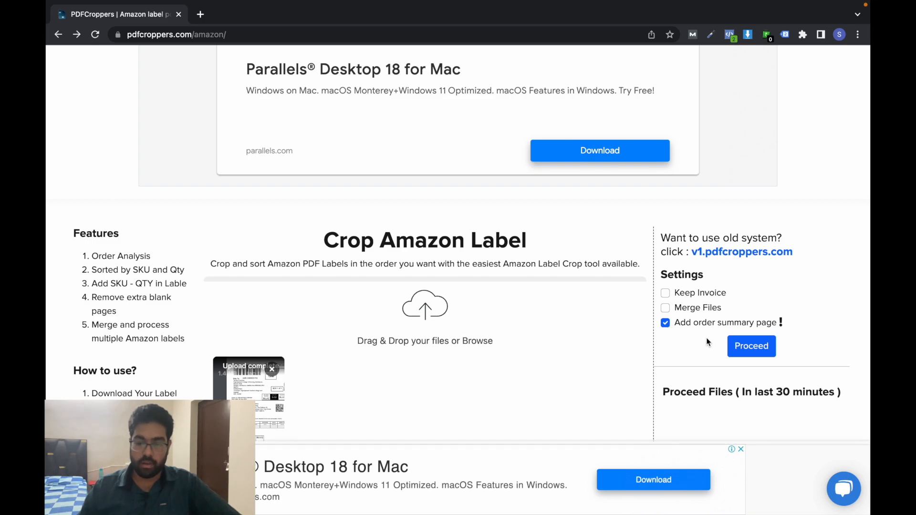
click(743, 353)
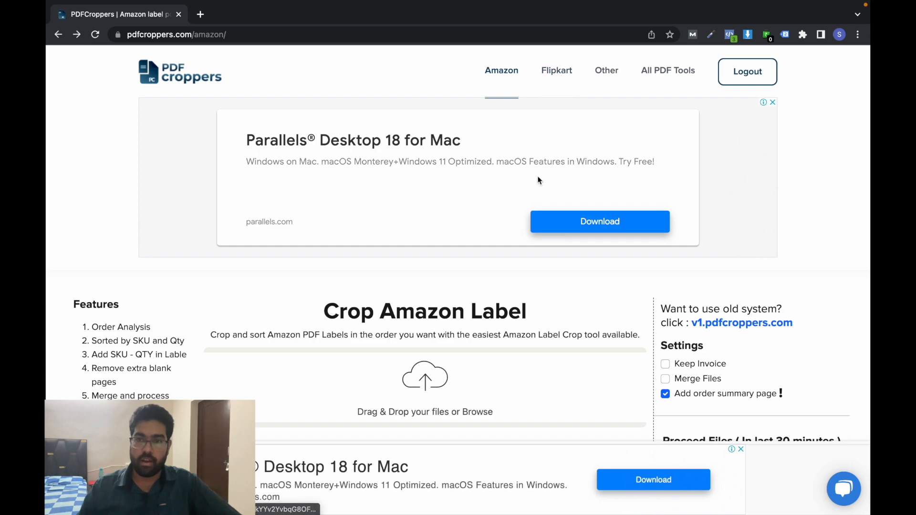
Open the Flipkart label cropper and upload Flipkart.pdf to it.
click(552, 81)
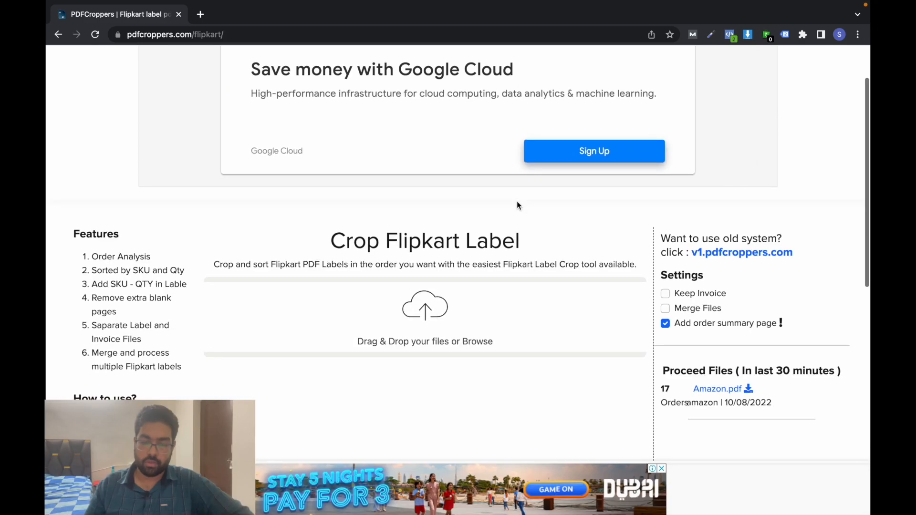
click(424, 312)
double_click(346, 205)
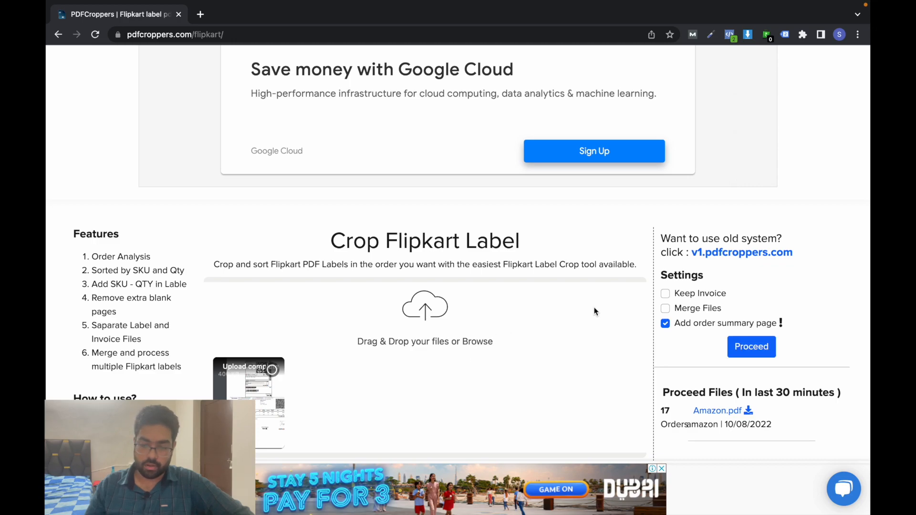
Process Flipkart.pdf with the order summary page included and check the list of processed files.
click(750, 348)
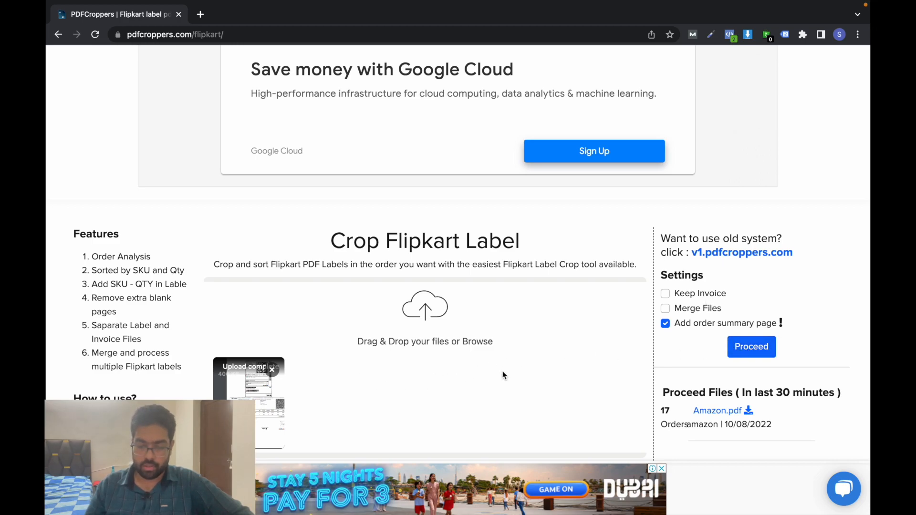
click(757, 349)
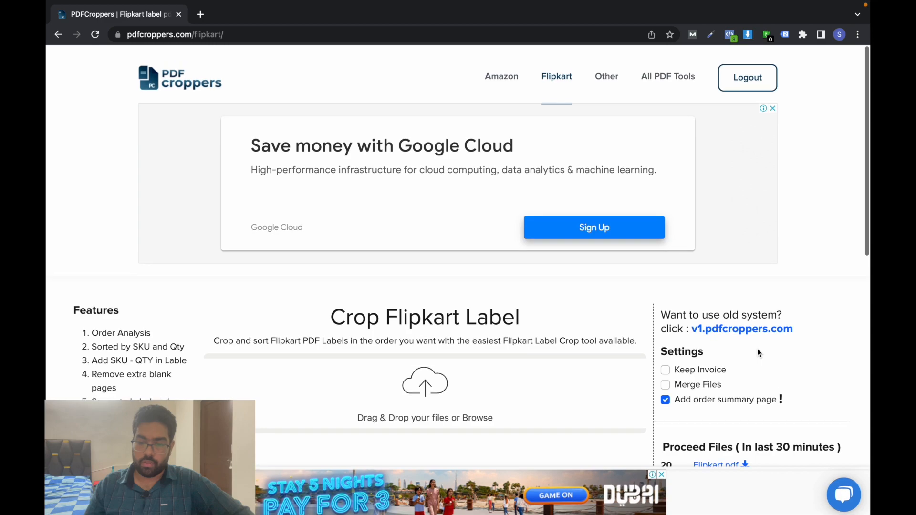
scroll(756, 352, down, 1)
scroll(757, 348, up, 1)
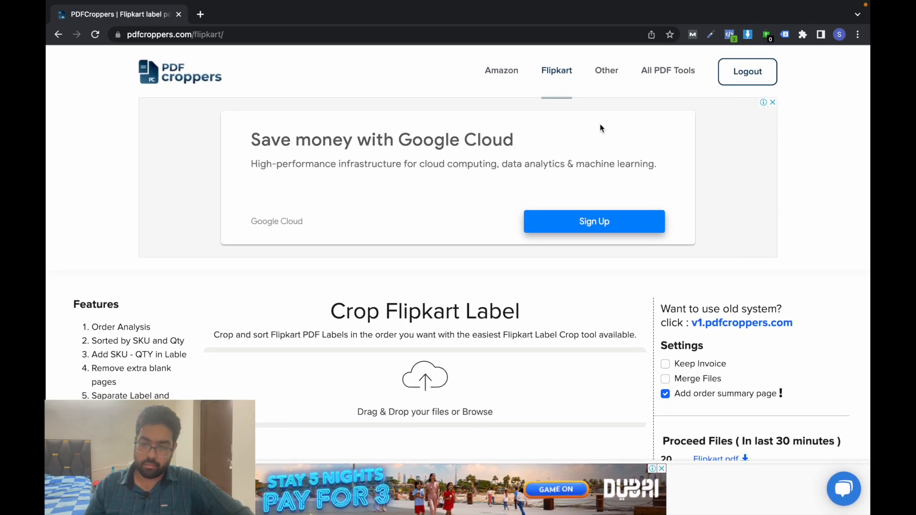
scroll(609, 83, down, 3)
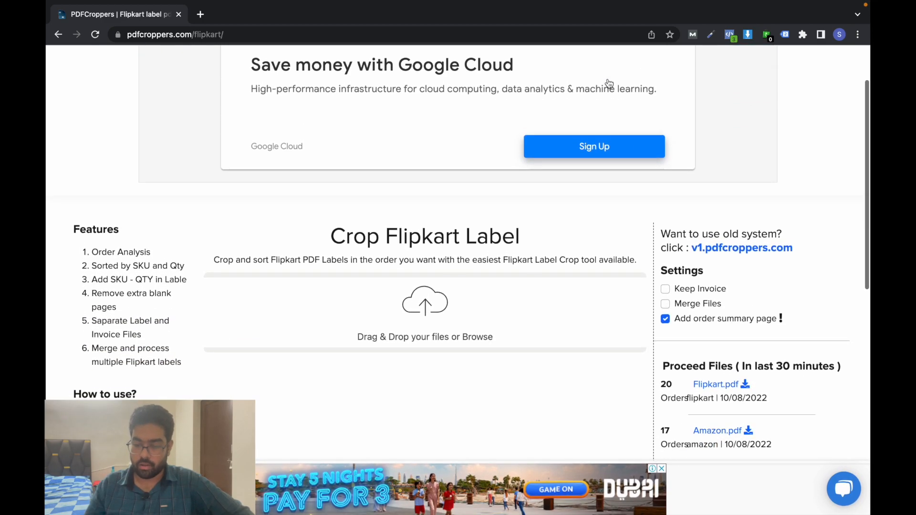
scroll(700, 360, up, 3)
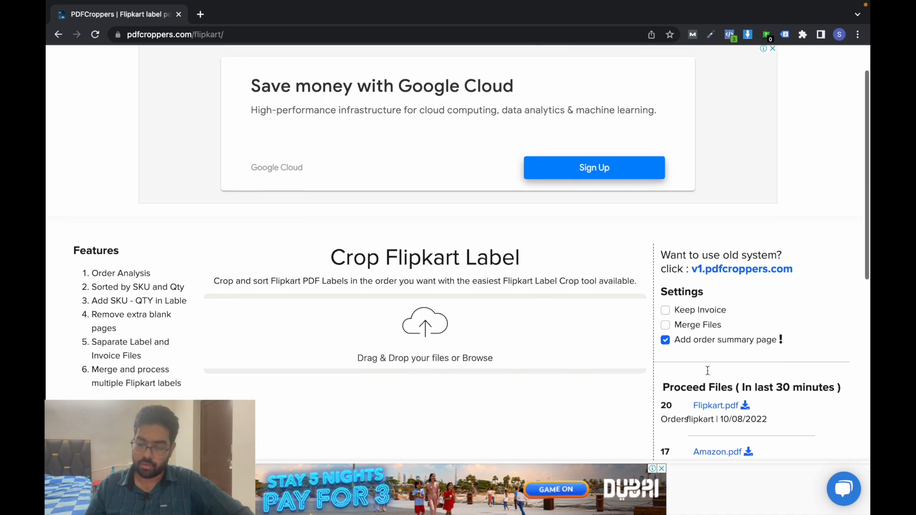
Open the label cropper for other e-commerce platforms and upload Meesho Old.pdf.
click(617, 84)
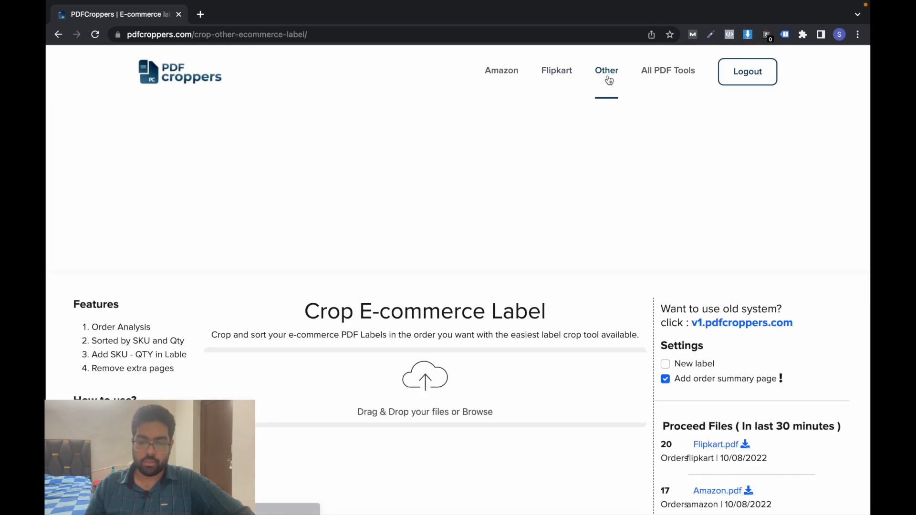
click(482, 412)
double_click(357, 182)
scroll(532, 295, down, 2)
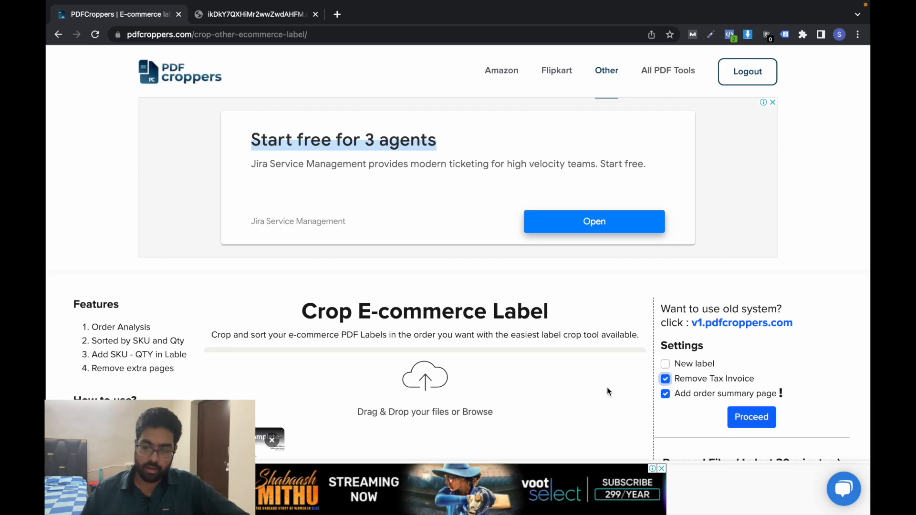
Process Meesho Old.pdf with Remove Tax Invoice and Add order summary page enabled.
click(697, 422)
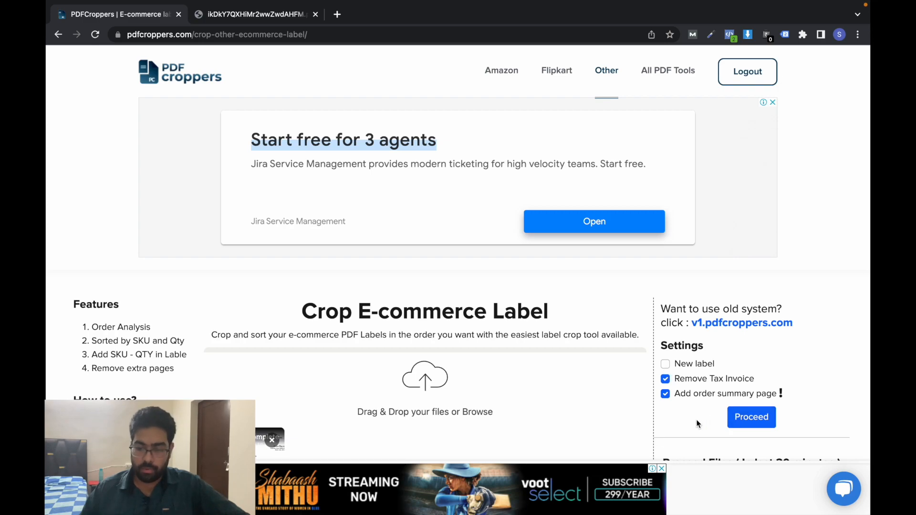
click(753, 423)
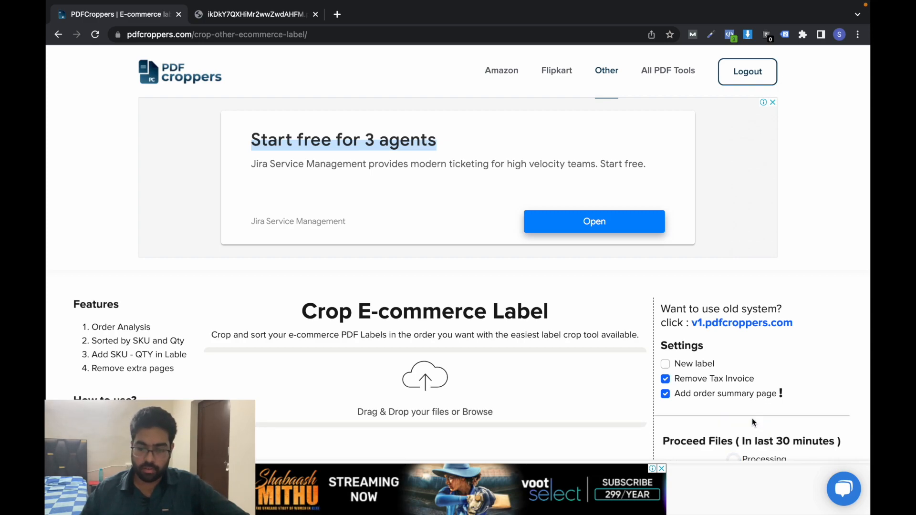
scroll(735, 429, down, 1)
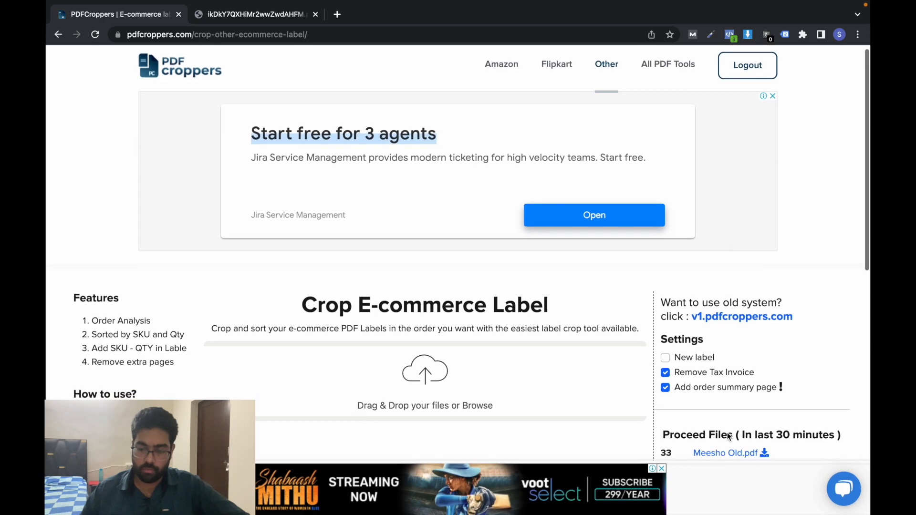
Open the processed Meesho Old.pdf and review the cropped shipping labels and their SKU order.
click(728, 453)
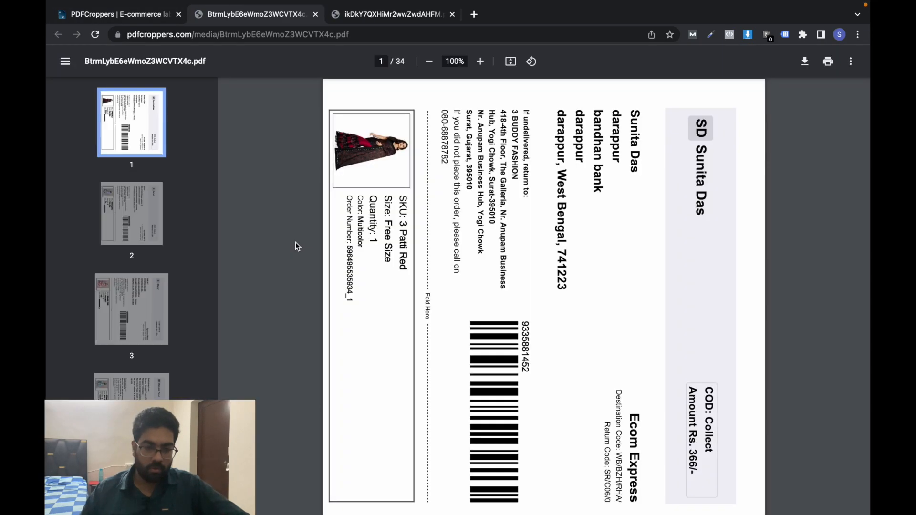
scroll(452, 301, down, 10)
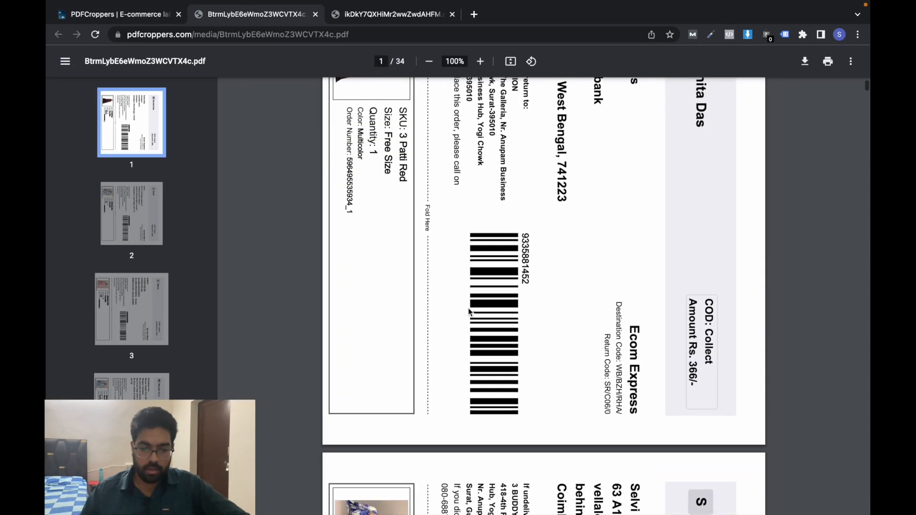
scroll(469, 313, down, 15)
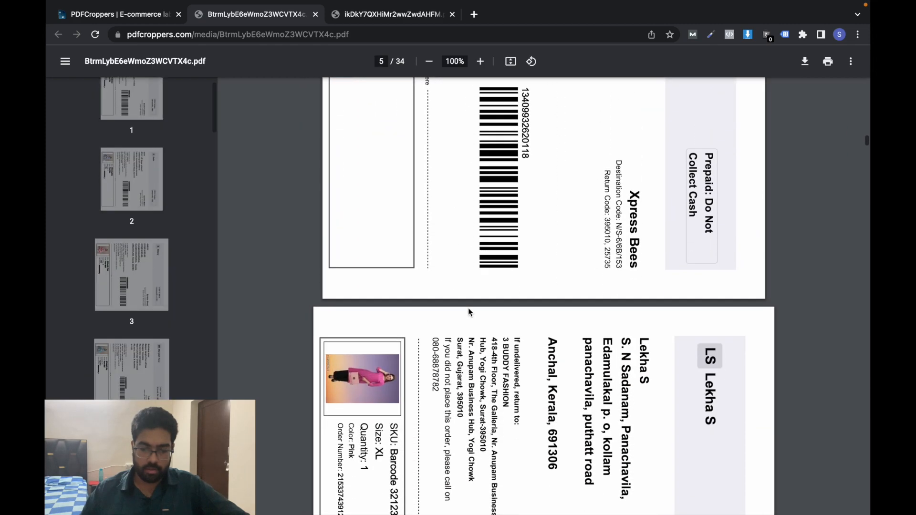
scroll(469, 313, down, 15)
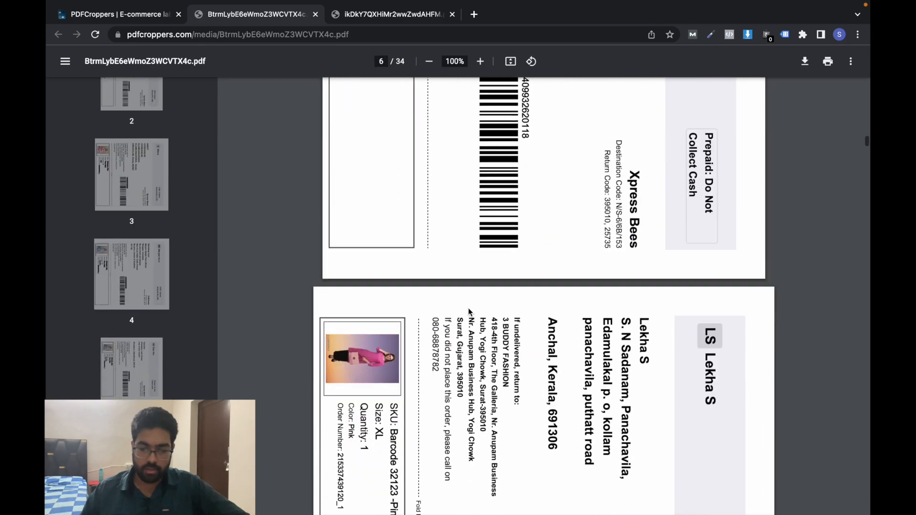
scroll(469, 313, down, 2)
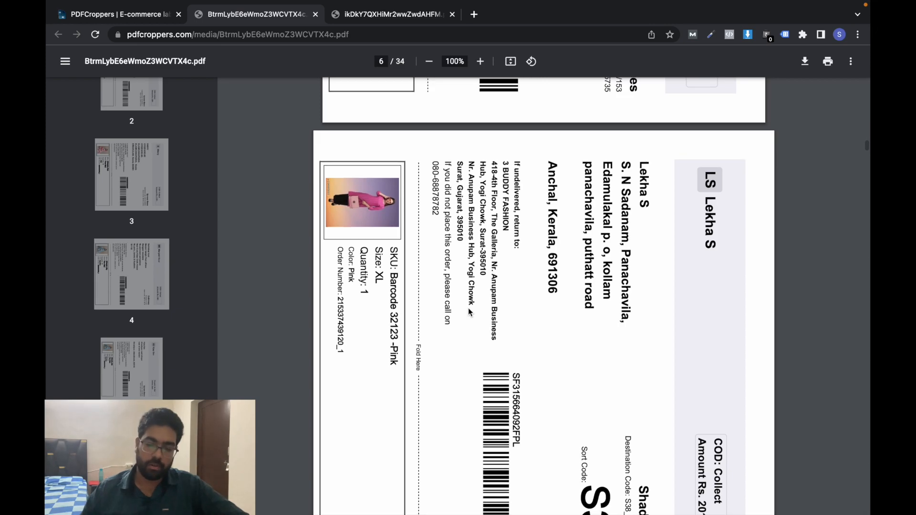
scroll(470, 312, up, 20)
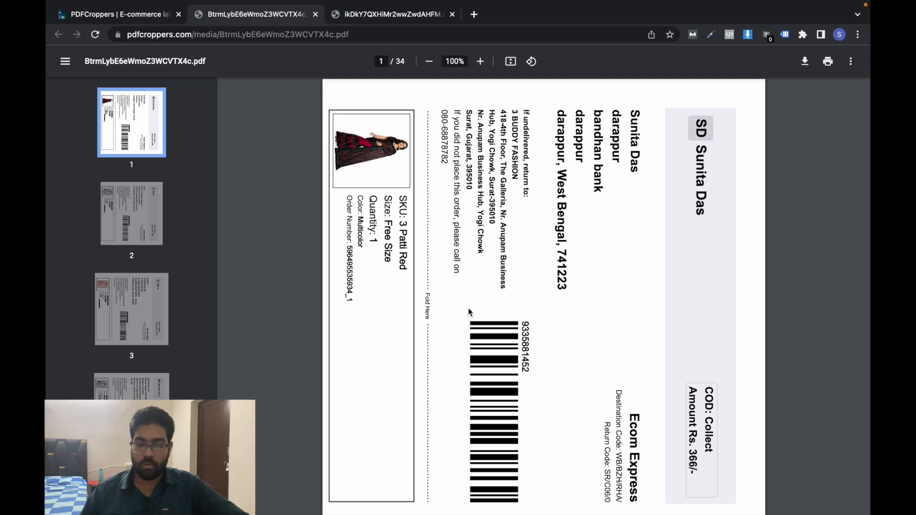
scroll(469, 312, down, 10)
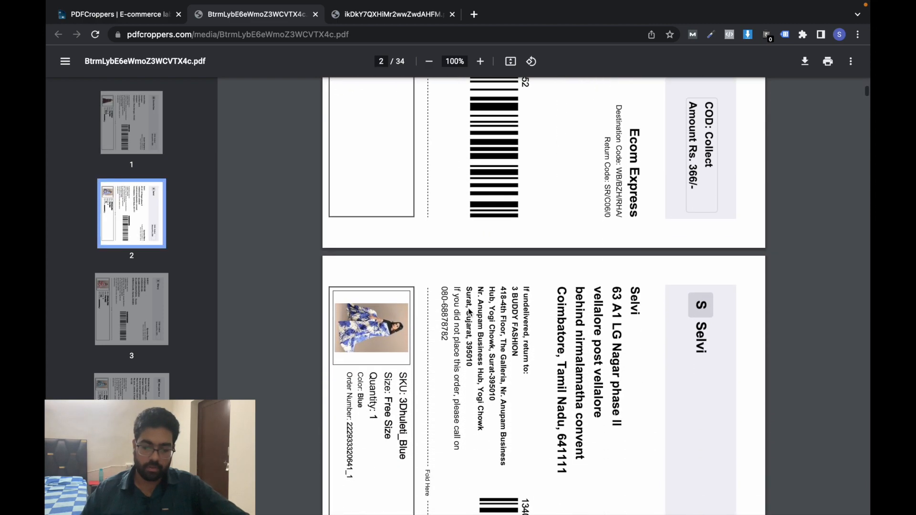
scroll(469, 312, up, 10)
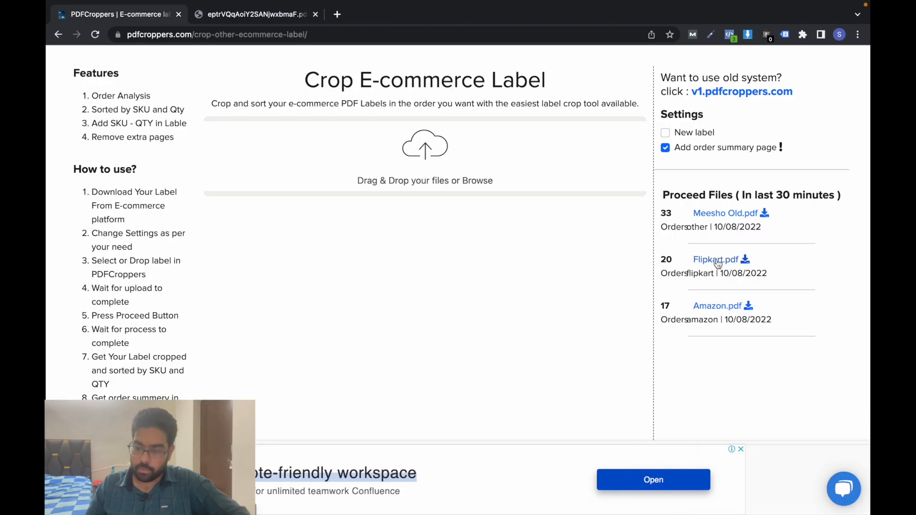
Open the processed Flipkart.pdf and look through its cropped shipping labels.
click(714, 261)
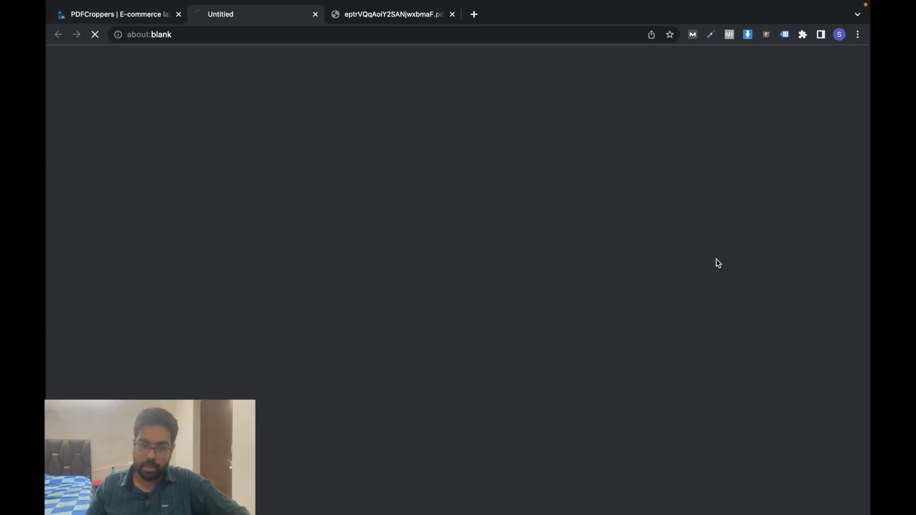
scroll(445, 262, down, 1)
scroll(444, 261, up, 1)
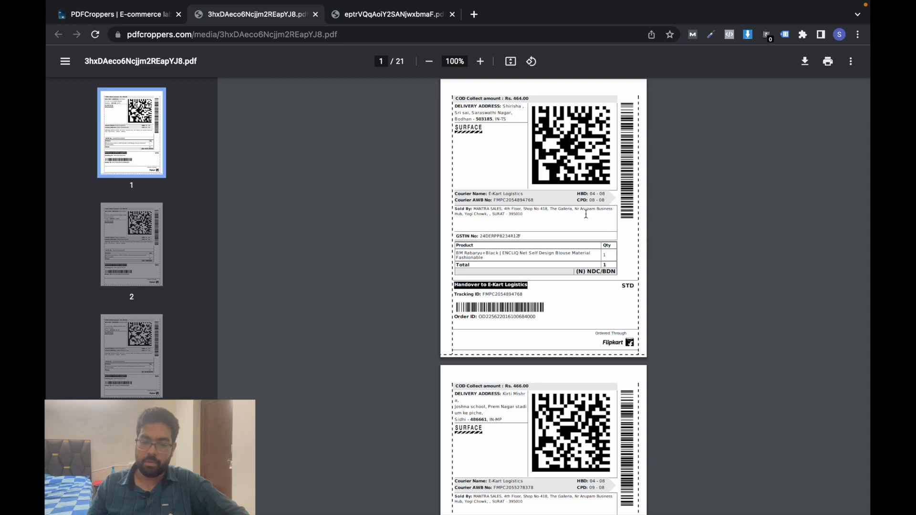
scroll(511, 367, down, 2)
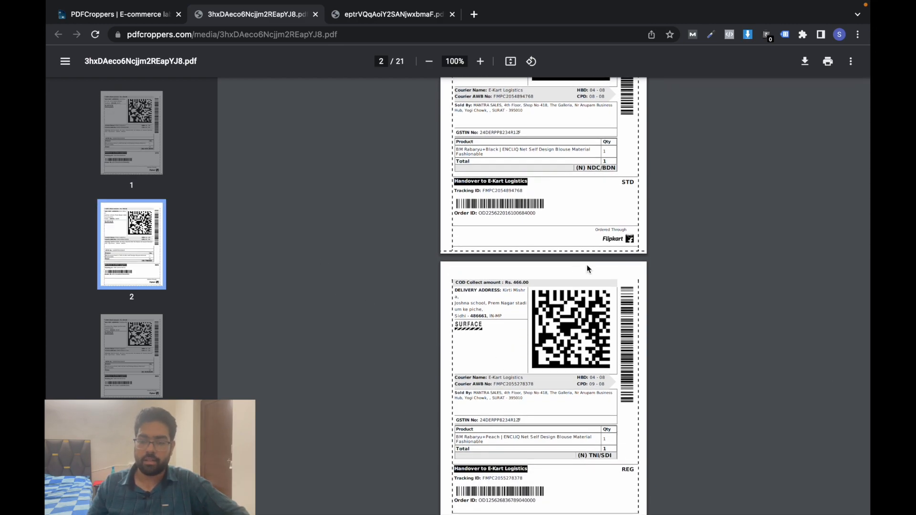
scroll(391, 302, down, 10)
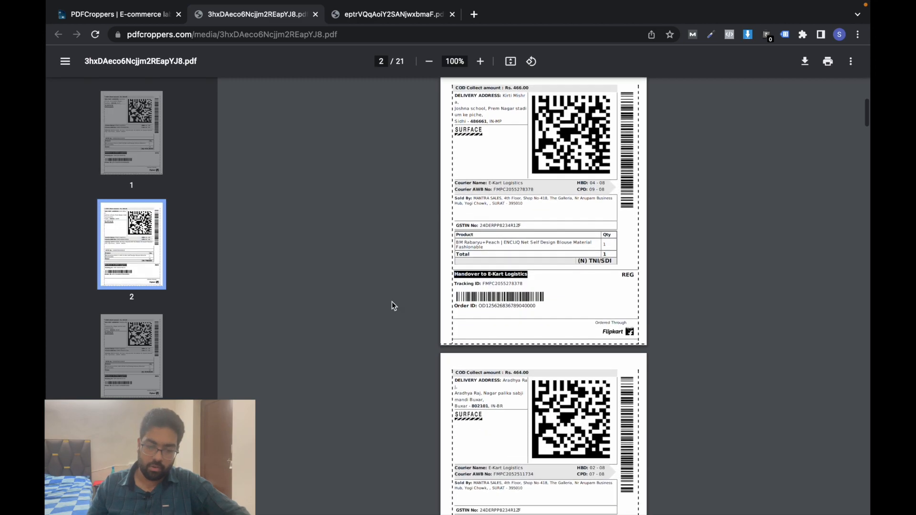
scroll(391, 301, down, 12)
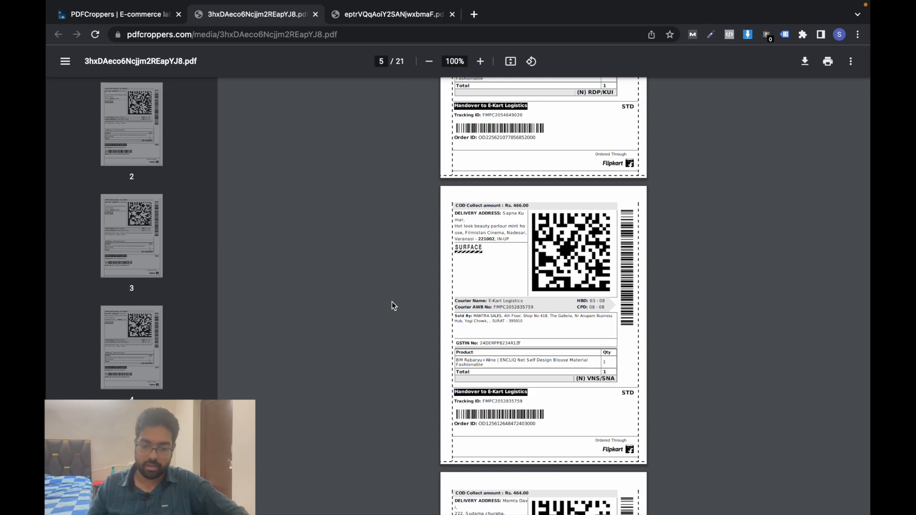
Review the remaining Flipkart labels and the order summary on the last page, and check the file's print preview.
scroll(391, 302, down, 15)
scroll(392, 302, down, 20)
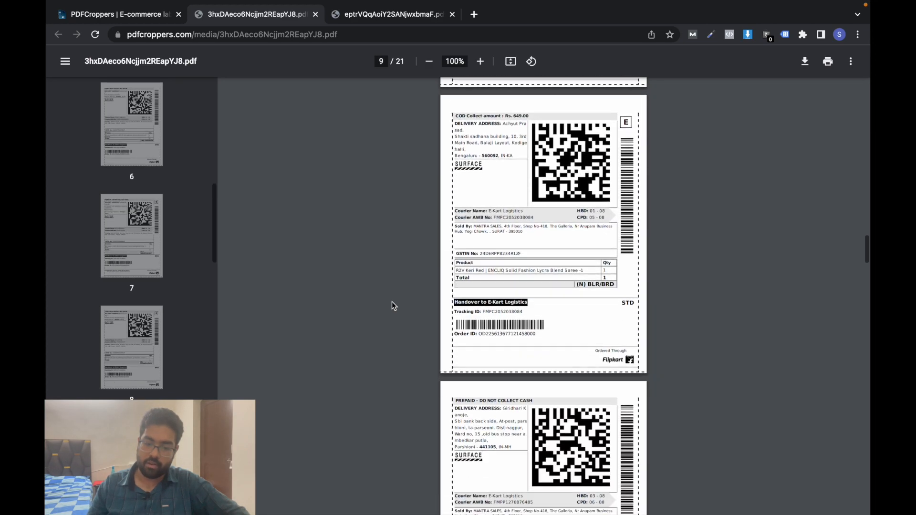
scroll(392, 302, down, 20)
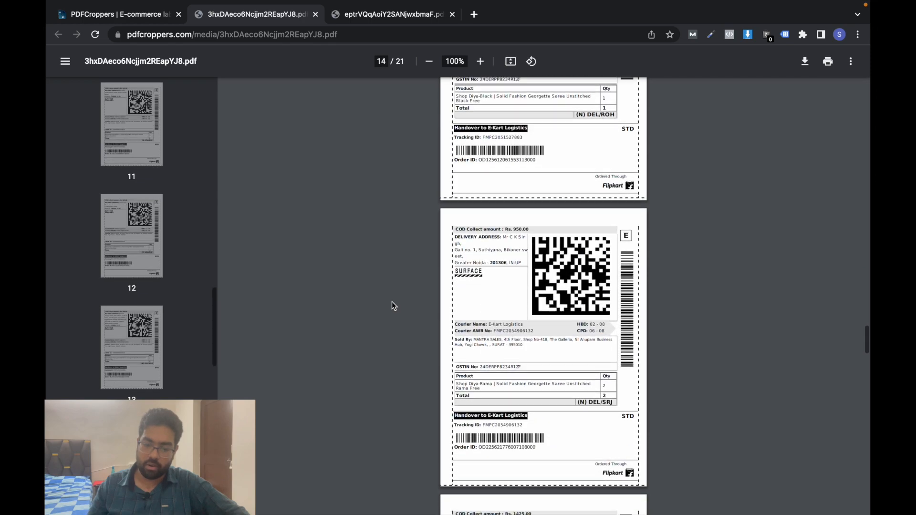
scroll(392, 304, up, 2)
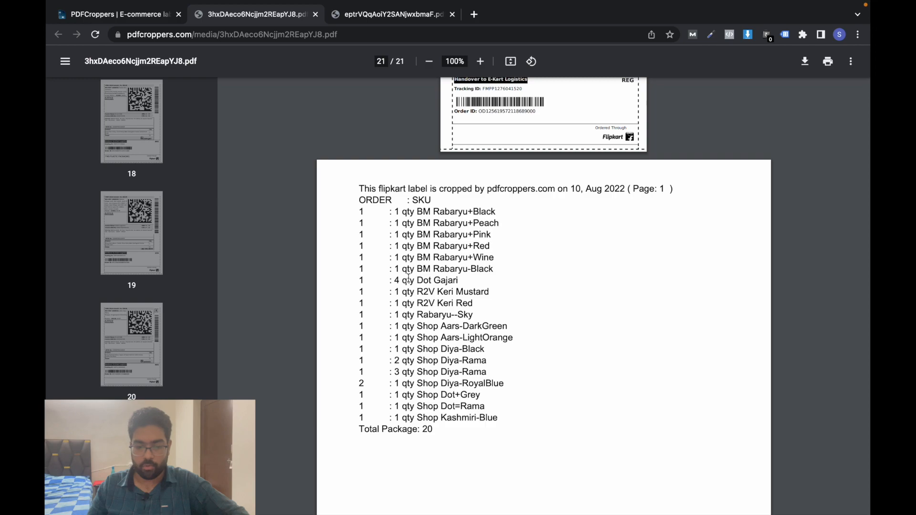
key(super+p)
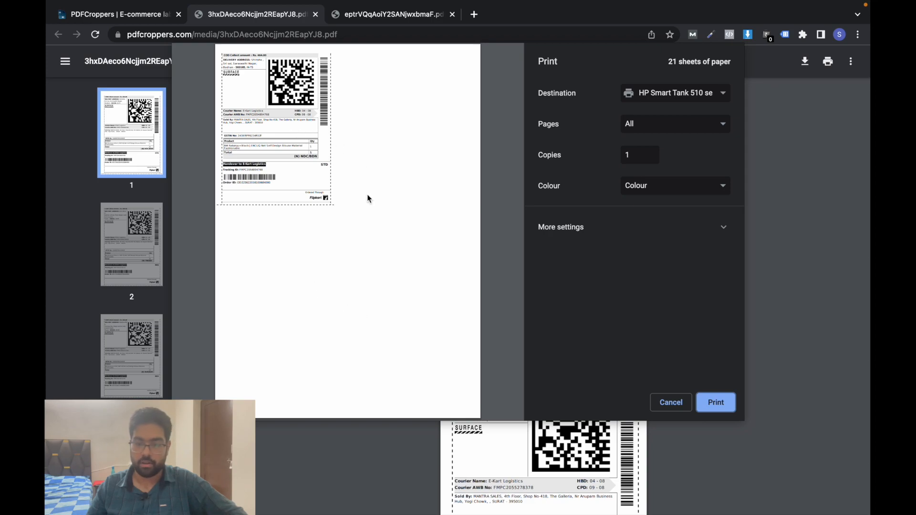
click(669, 404)
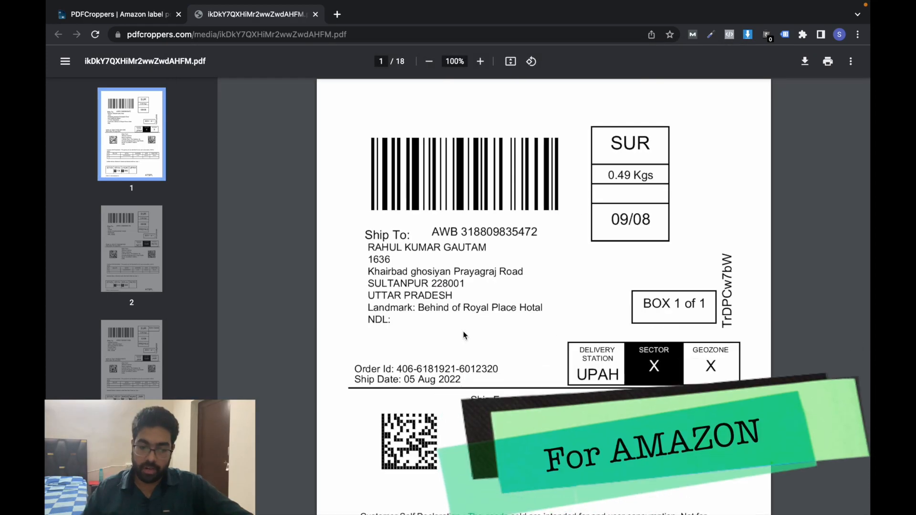
Skim the first cropped shipping labels in the processed Amazon.pdf and return to its first page.
scroll(464, 334, down, 2)
scroll(464, 334, up, 2)
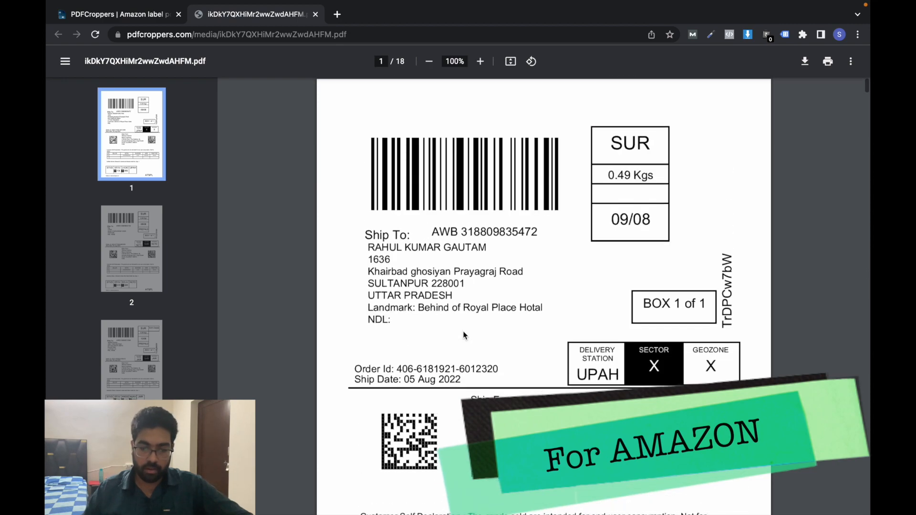
scroll(463, 334, down, 15)
scroll(464, 328, down, 10)
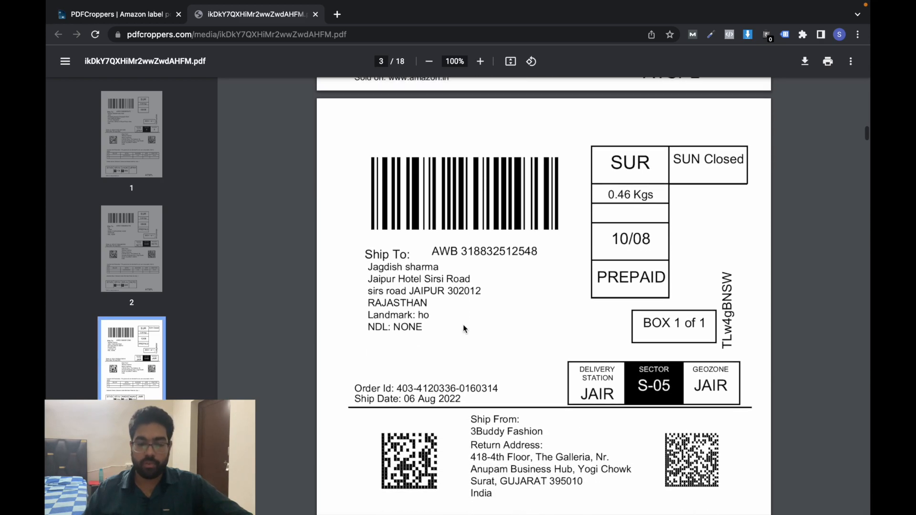
scroll(463, 328, up, 20)
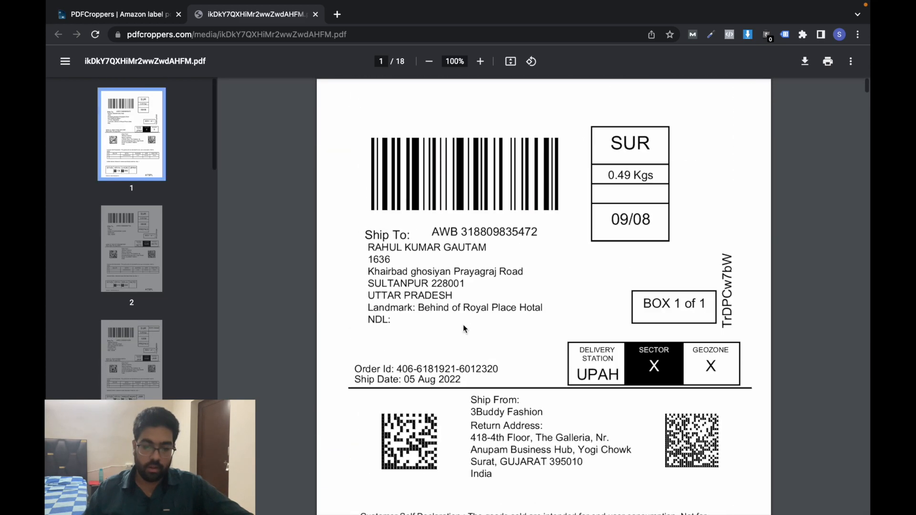
Examine the first Amazon label closely, highlighting the SKU, product name and quantity line added above the routing codes.
scroll(463, 328, down, 8)
scroll(463, 329, up, 15)
scroll(528, 305, down, 5)
scroll(528, 305, down, 1)
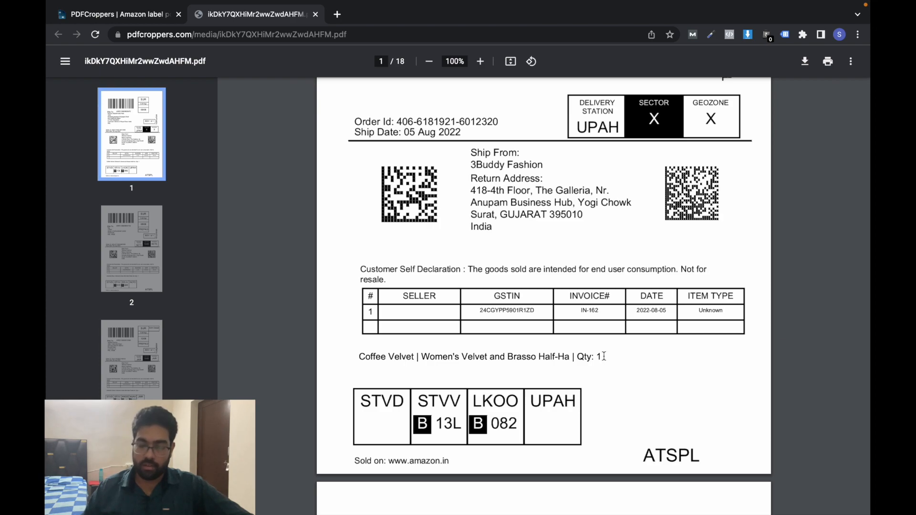
drag(603, 357, 360, 357)
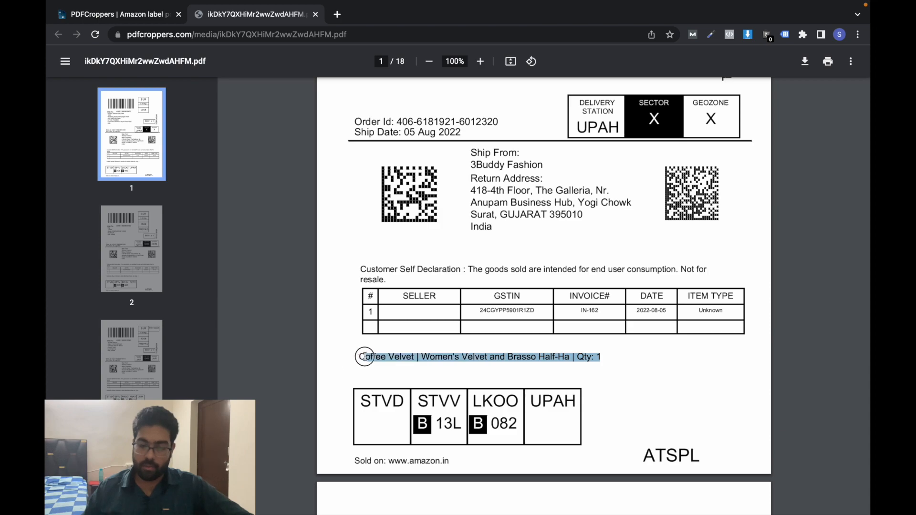
click(362, 358)
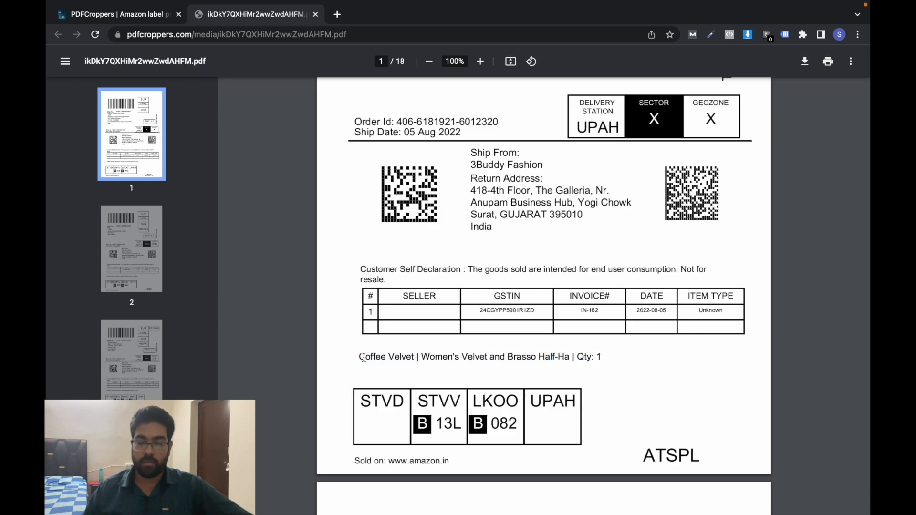
scroll(363, 358, up, 5)
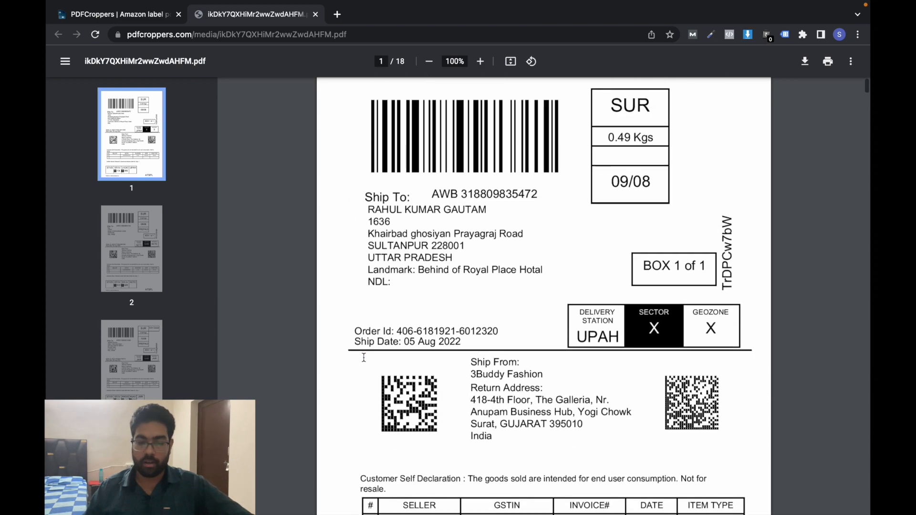
scroll(437, 323, down, 4)
scroll(438, 323, down, 3)
scroll(437, 322, up, 2)
scroll(437, 323, down, 2)
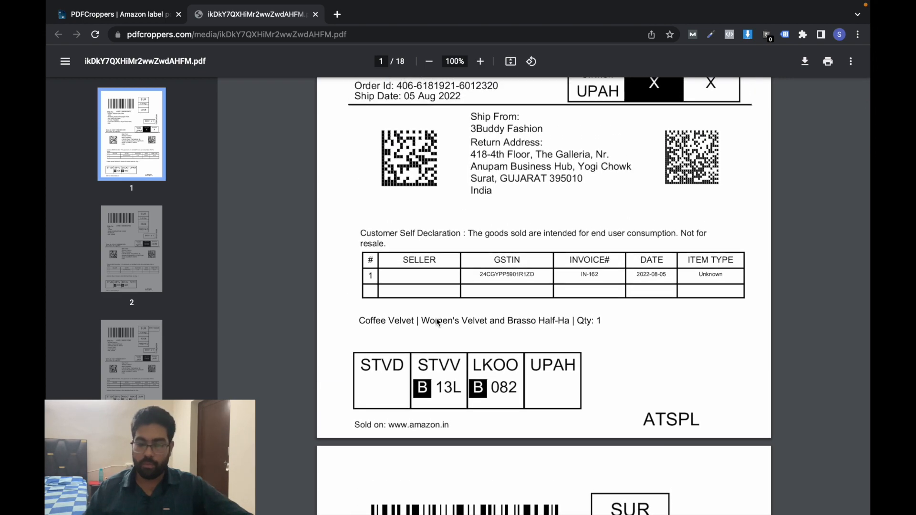
scroll(492, 317, down, 1)
scroll(493, 316, up, 1)
Look through the remaining Amazon labels up to the order summary on the last page.
scroll(442, 337, down, 20)
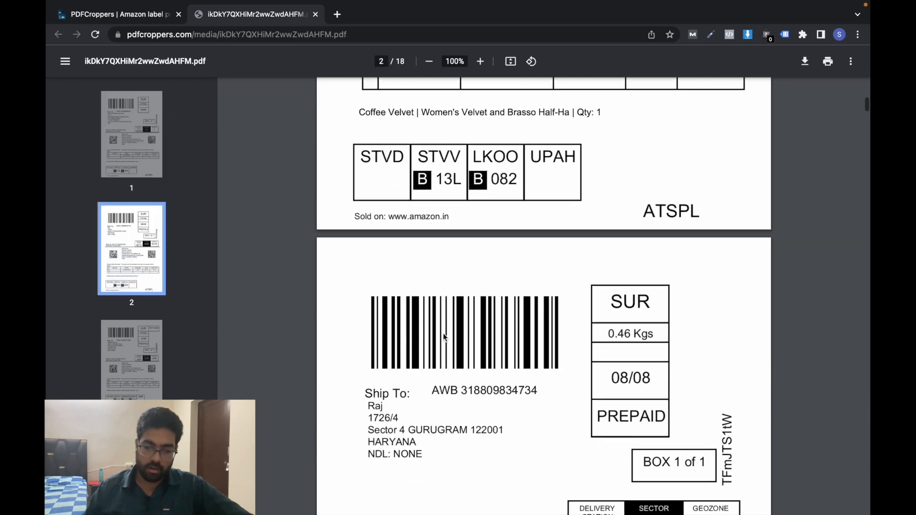
scroll(443, 337, down, 20)
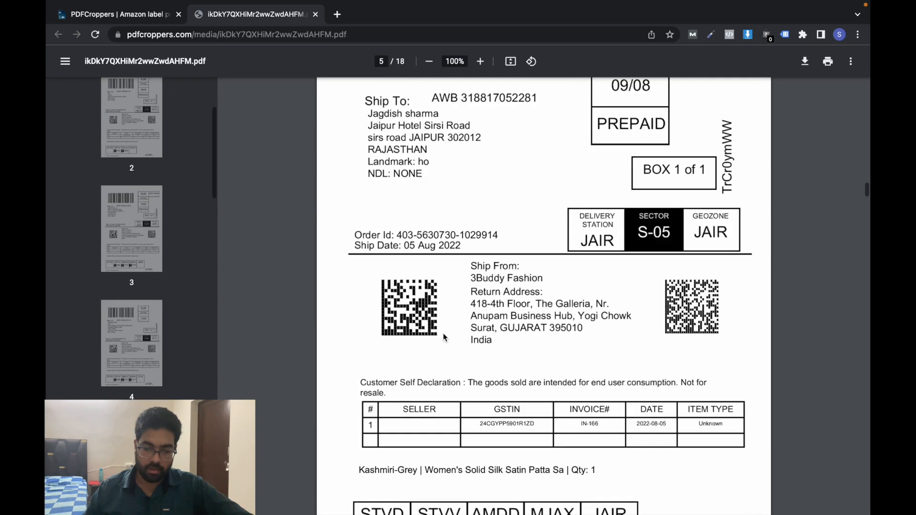
scroll(443, 337, down, 20)
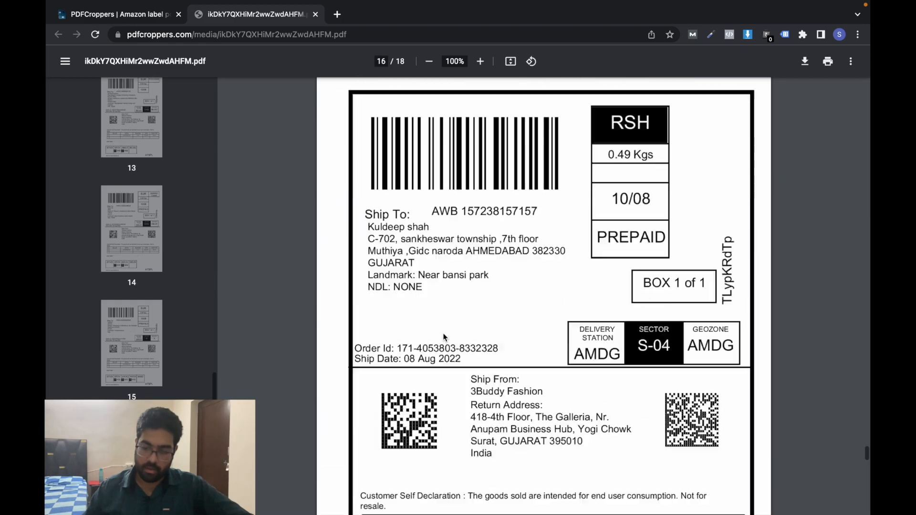
scroll(443, 337, up, 10)
scroll(443, 337, down, 8)
scroll(444, 336, down, 2)
scroll(443, 335, up, 2)
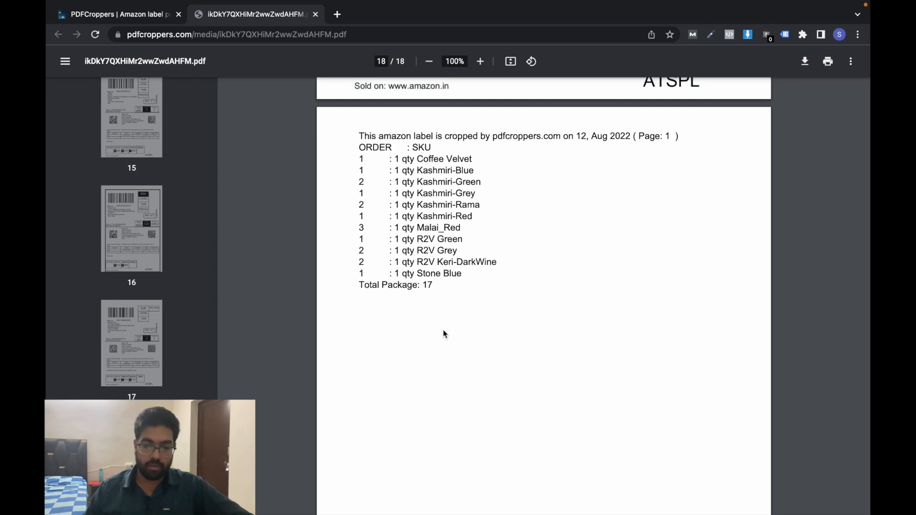
Examine the Amazon order summary, highlighting the Coffee Velvet entry and the following order and SKU rows.
scroll(443, 334, up, 1)
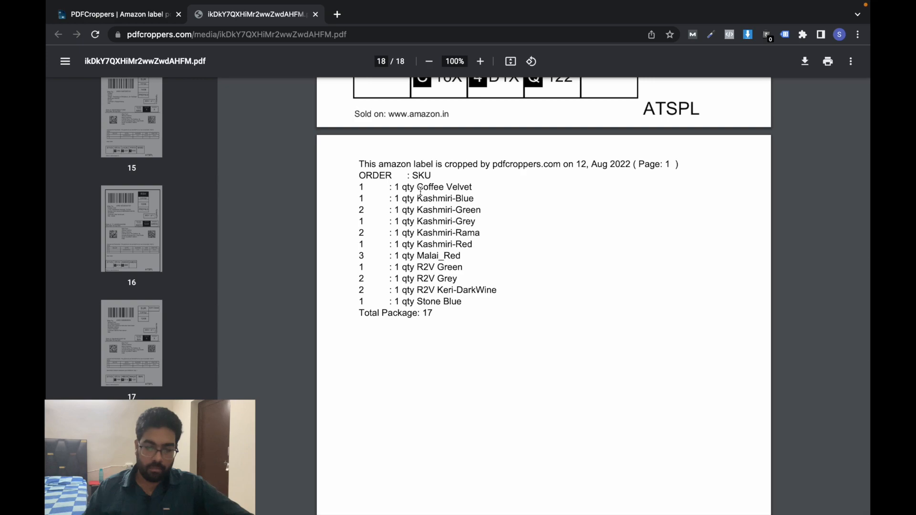
drag(418, 187, 496, 187)
click(502, 187)
drag(361, 188, 502, 266)
click(515, 312)
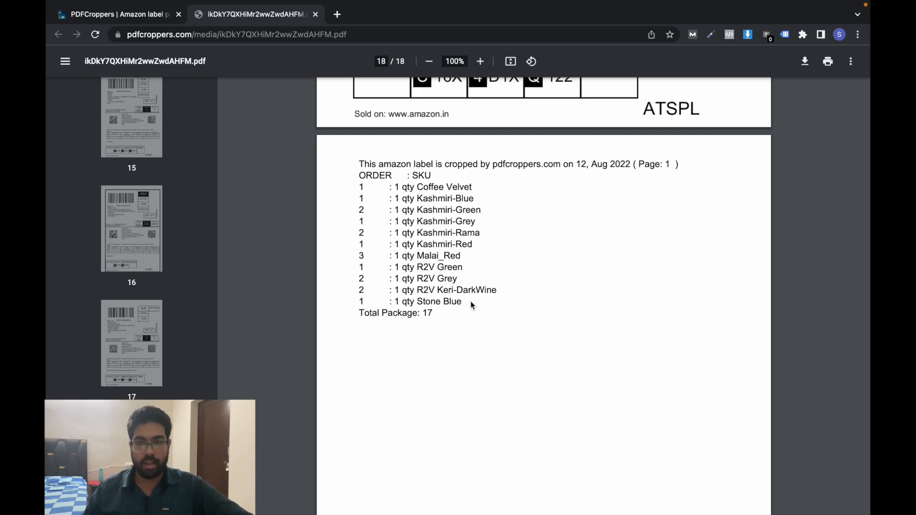
Preview the Amazon labels for printing with 4 pages per sheet, and leave without printing.
scroll(470, 301, up, 5)
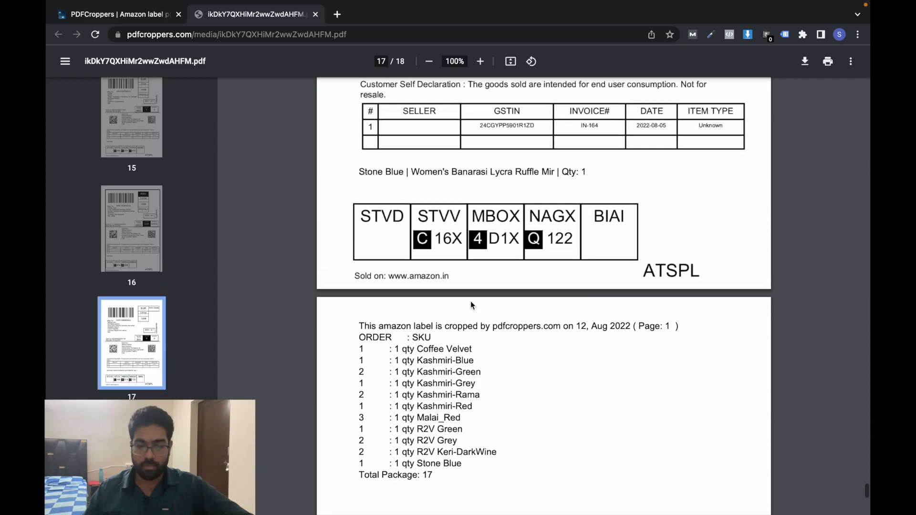
scroll(471, 303, up, 20)
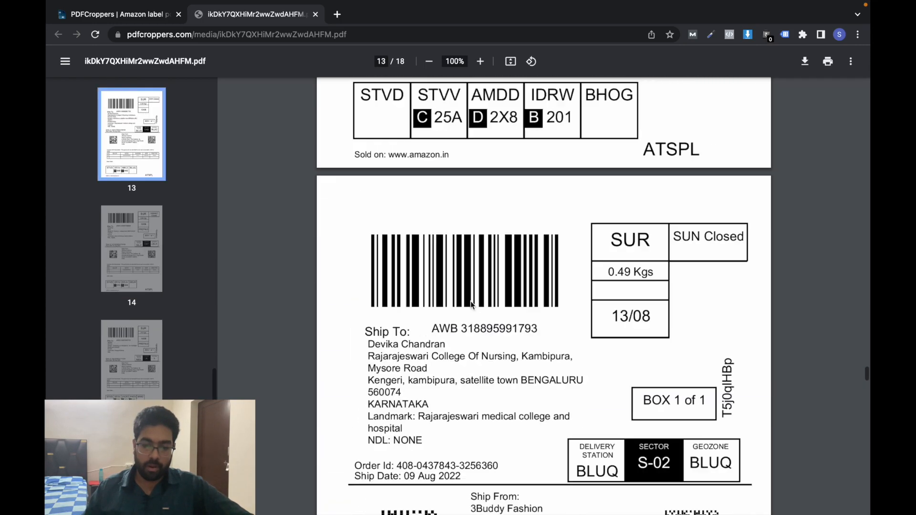
scroll(470, 301, up, 15)
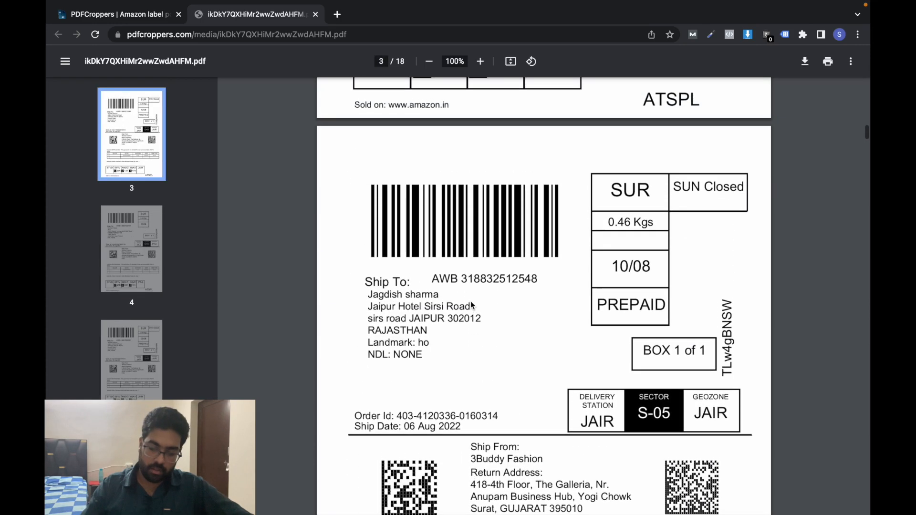
key(super+p)
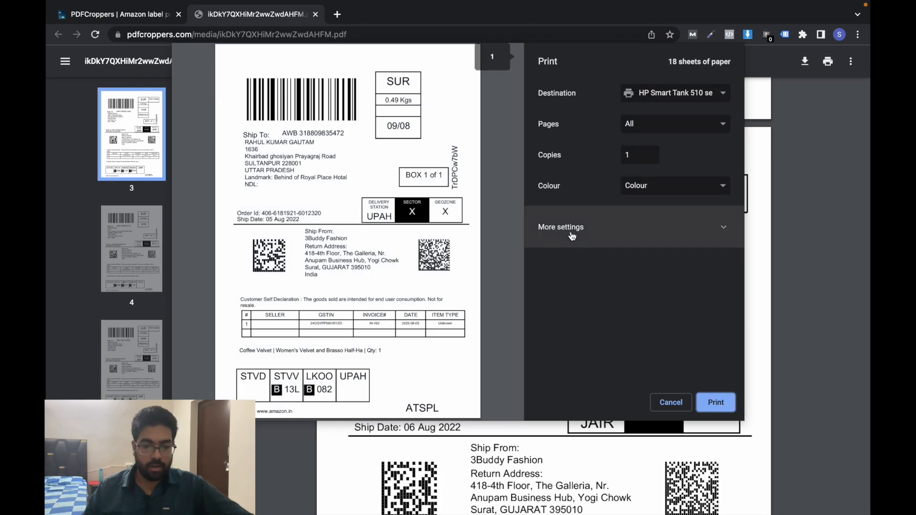
scroll(431, 235, down, 1)
scroll(431, 235, up, 1)
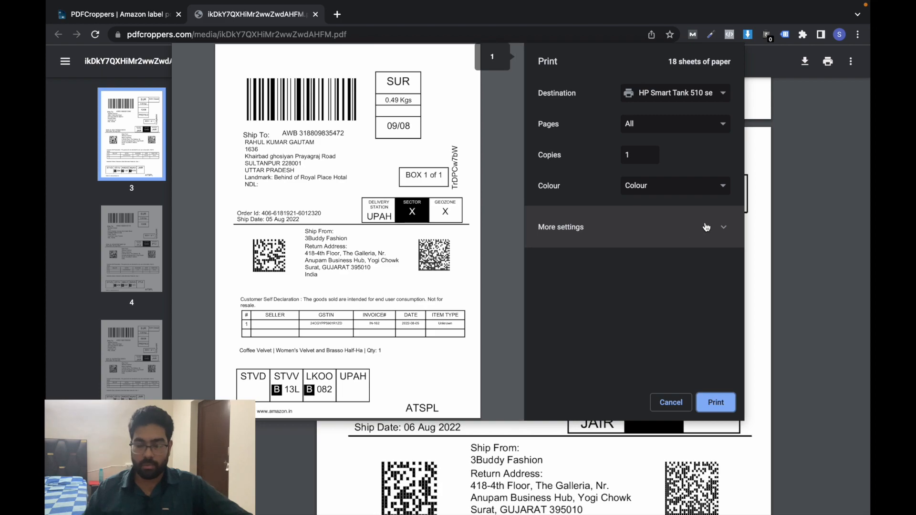
click(725, 231)
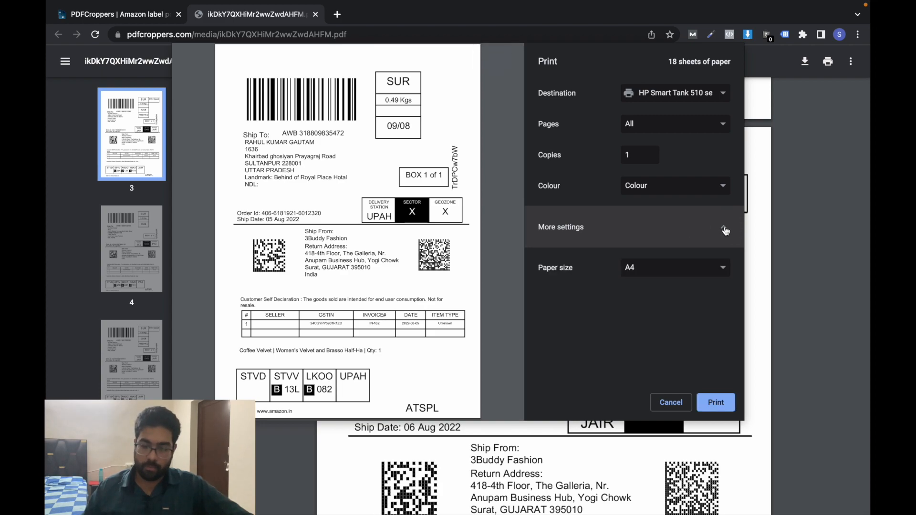
click(643, 296)
click(642, 322)
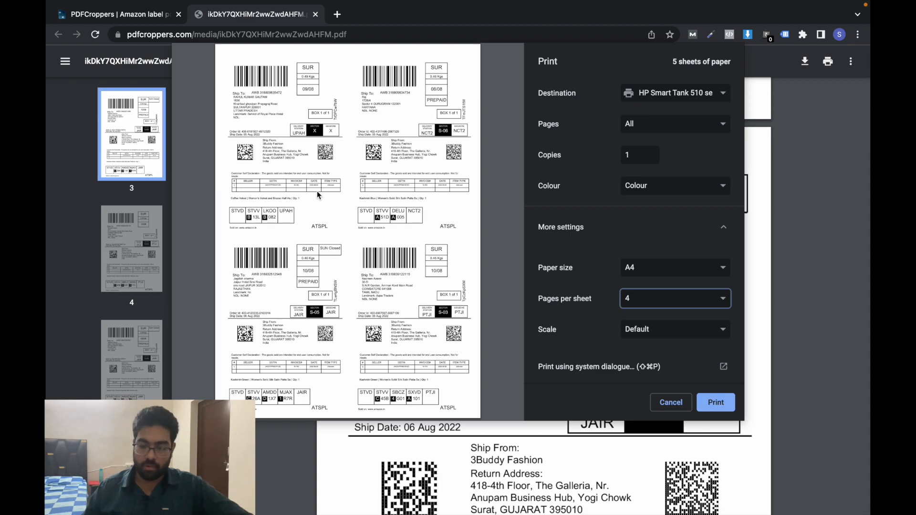
click(670, 403)
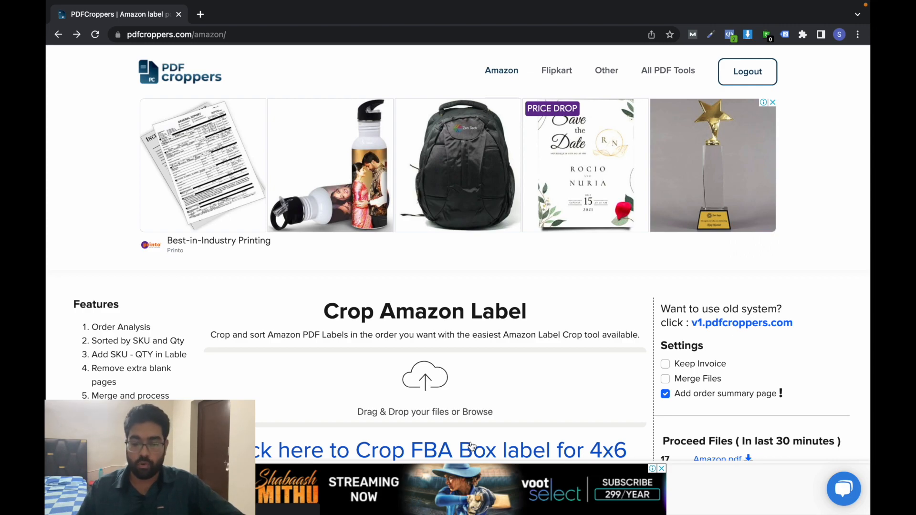
Open the FBA Box label cropper for 4x6 labels from the Amazon label page.
click(529, 459)
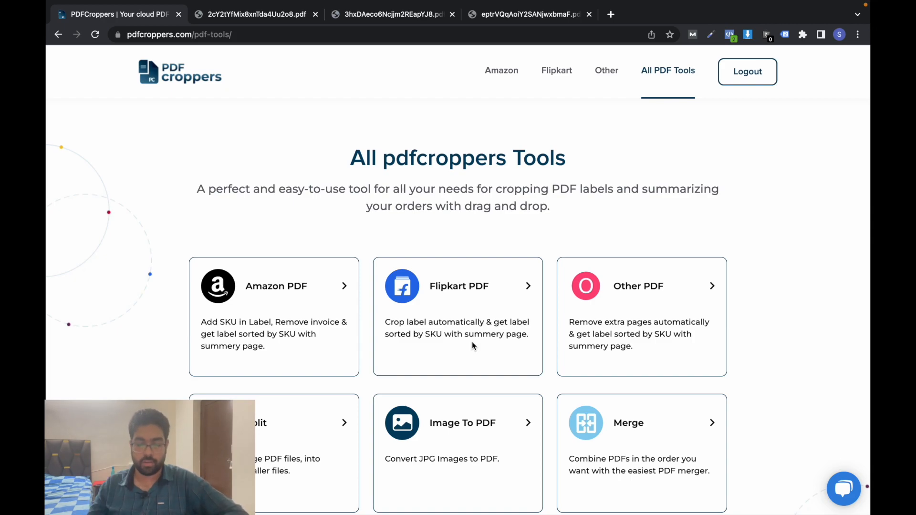
Look over the Amazon, Flipkart, Other and general PDF tools in the overview of all tools.
scroll(472, 341, down, 1)
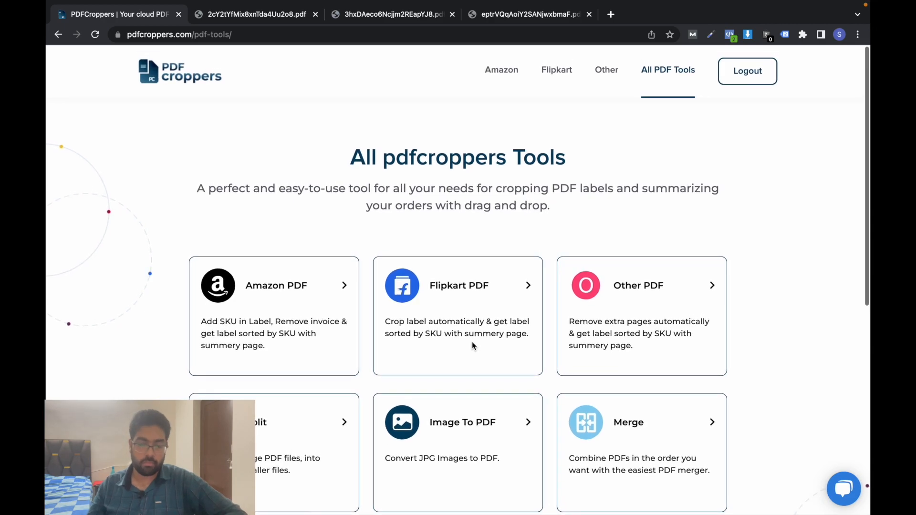
scroll(471, 341, up, 1)
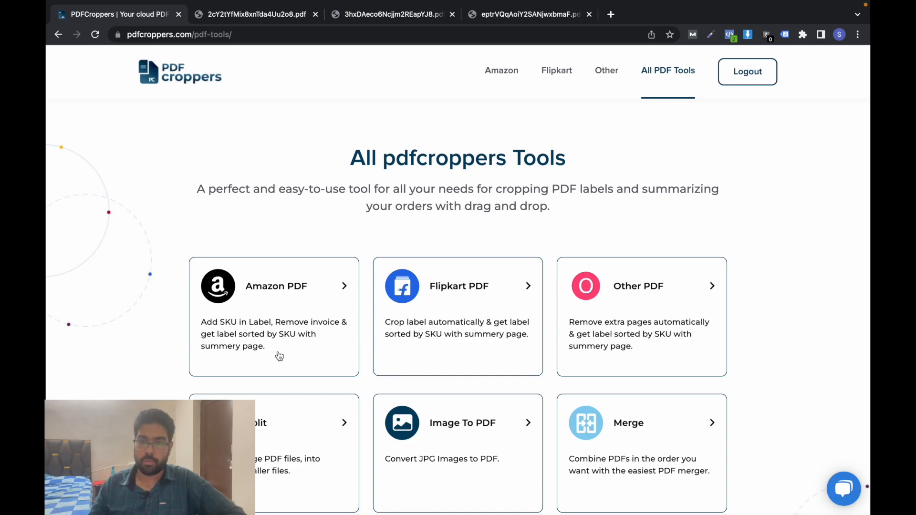
click(654, 351)
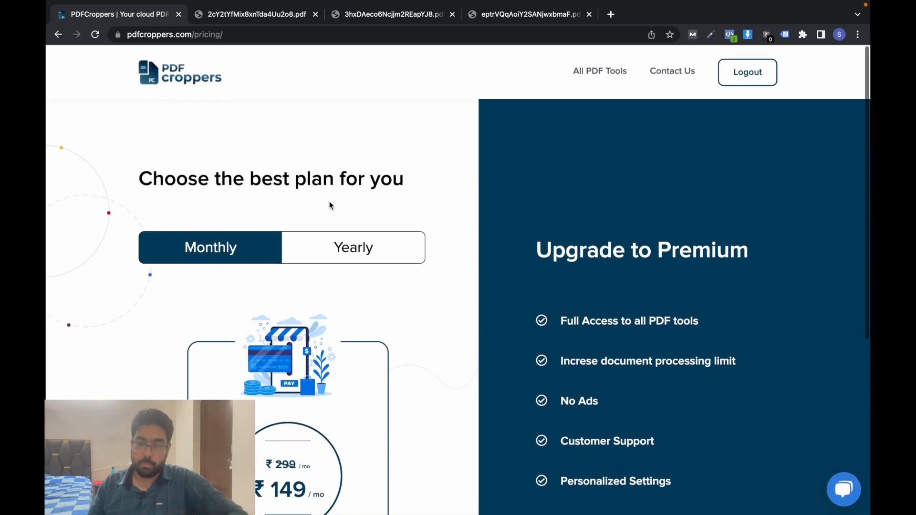
Compare the Premium plans by switching the pricing to Yearly, and review the listed Premium features.
scroll(330, 205, down, 1)
scroll(330, 205, down, 2)
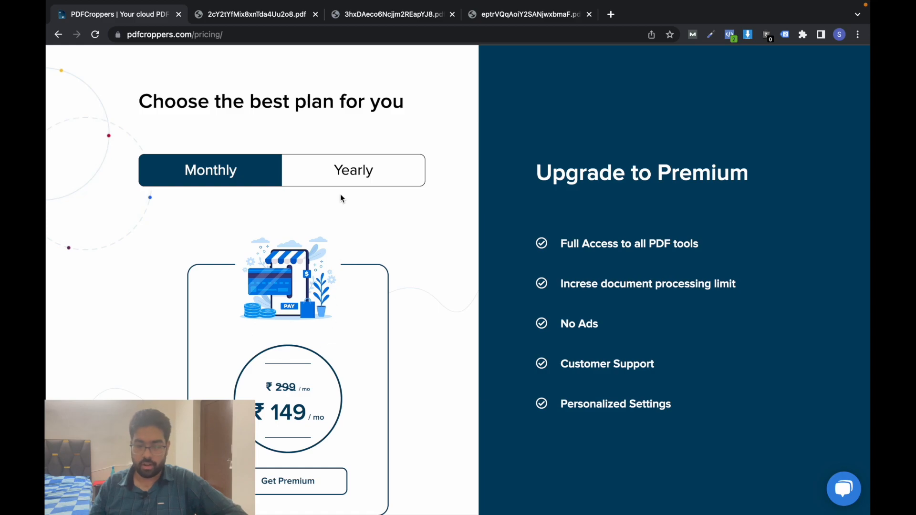
click(337, 172)
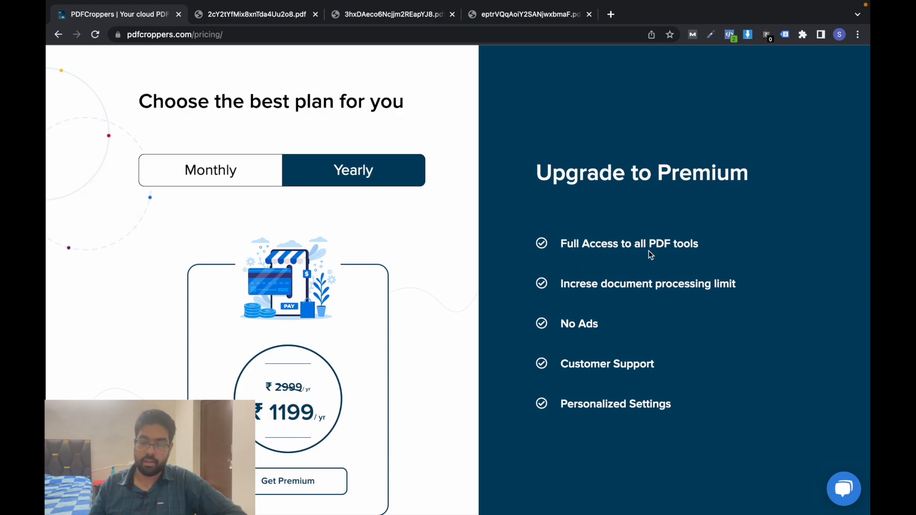
scroll(649, 250, down, 2)
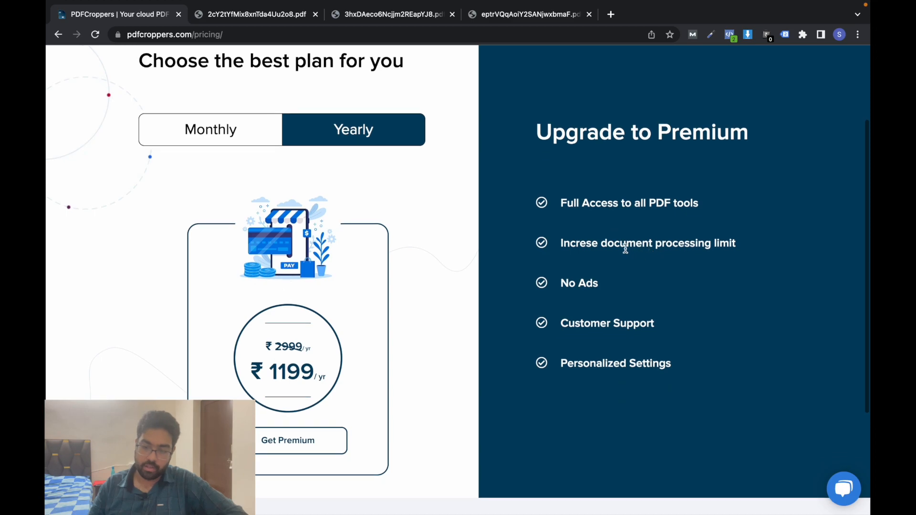
scroll(673, 258, up, 1)
scroll(674, 258, down, 1)
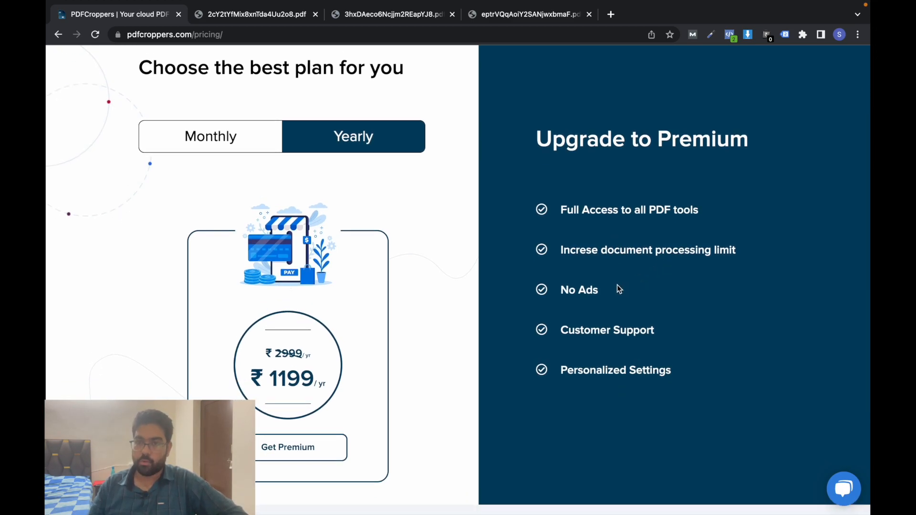
scroll(618, 289, down, 1)
scroll(619, 288, up, 2)
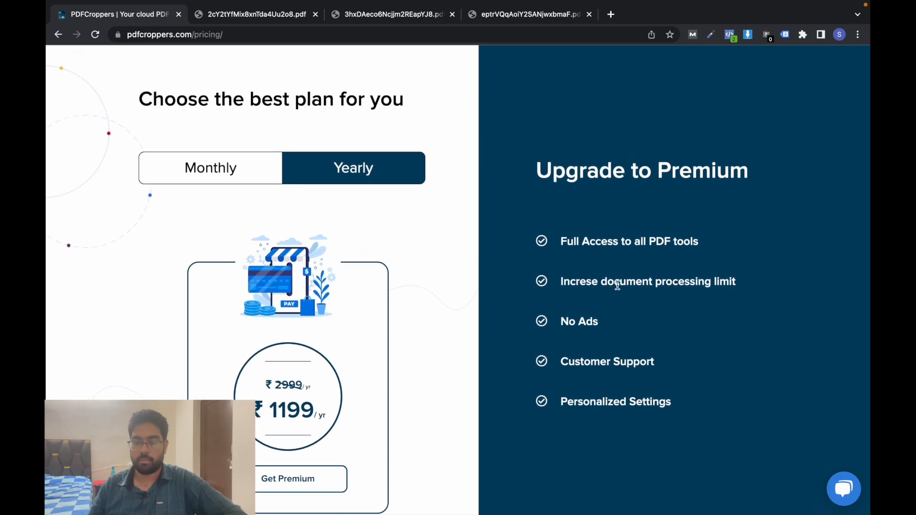
scroll(618, 285, up, 2)
scroll(358, 256, down, 3)
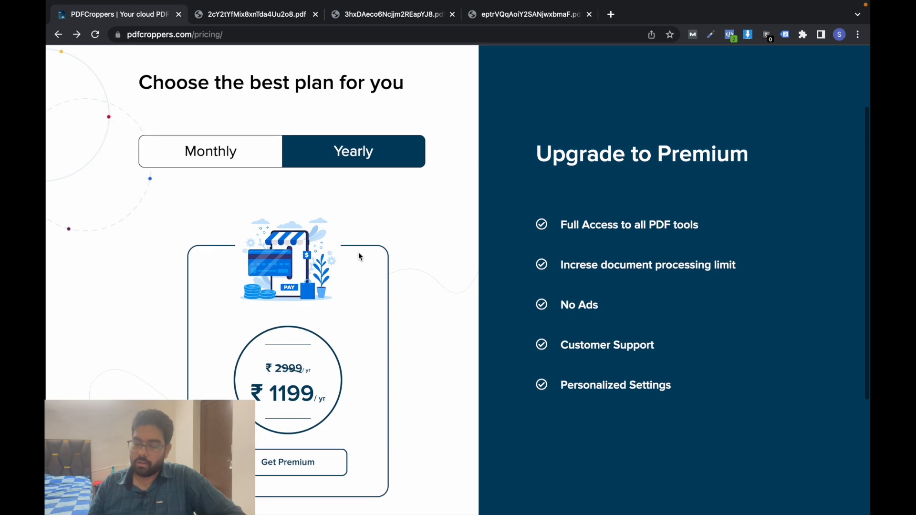
scroll(359, 257, up, 2)
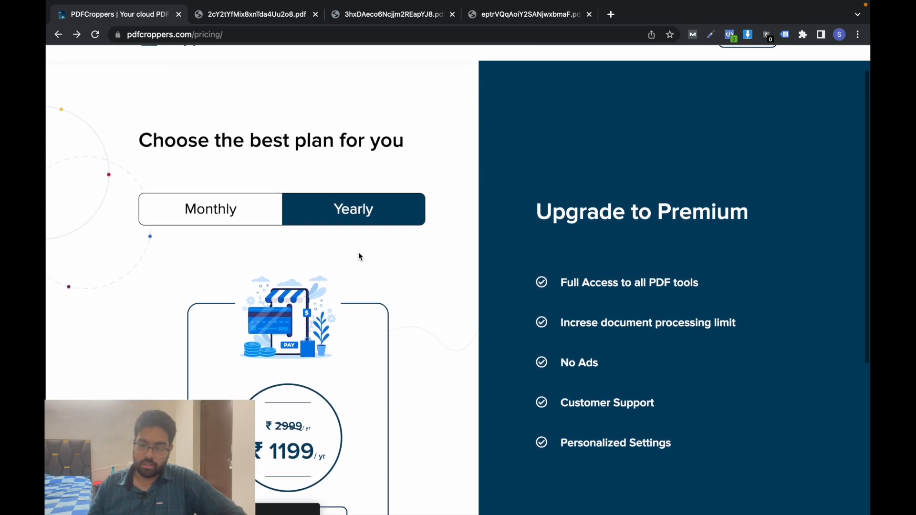
scroll(359, 257, up, 2)
scroll(360, 258, down, 2)
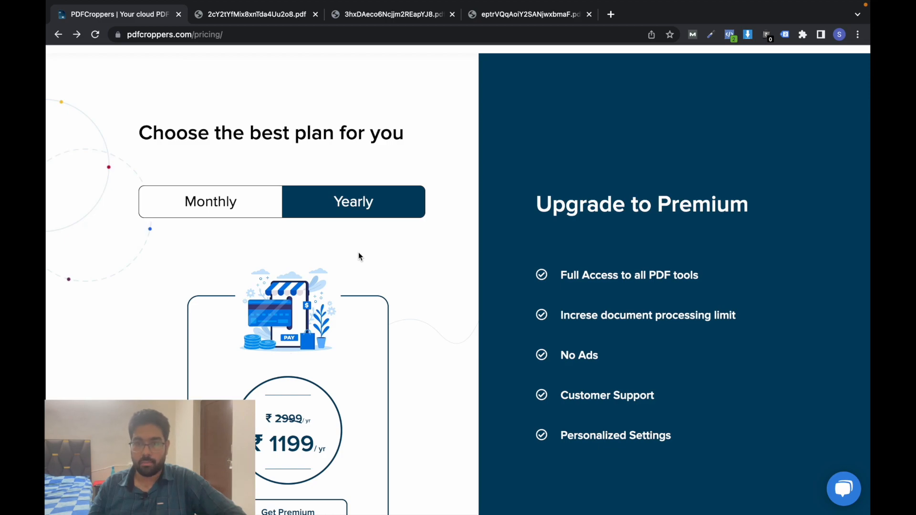
Return to the home page and calculate the yearly savings for an average daily order count of 100.
scroll(360, 257, up, 1)
scroll(359, 257, up, 1)
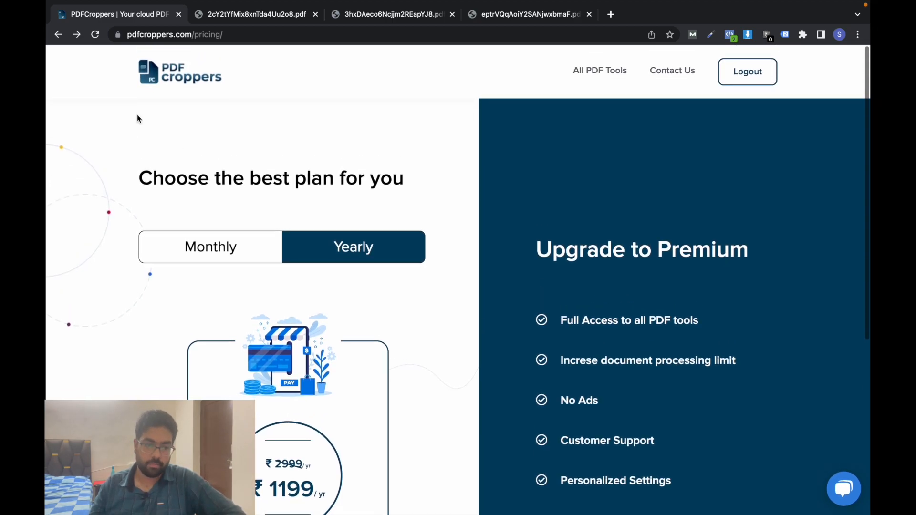
click(172, 82)
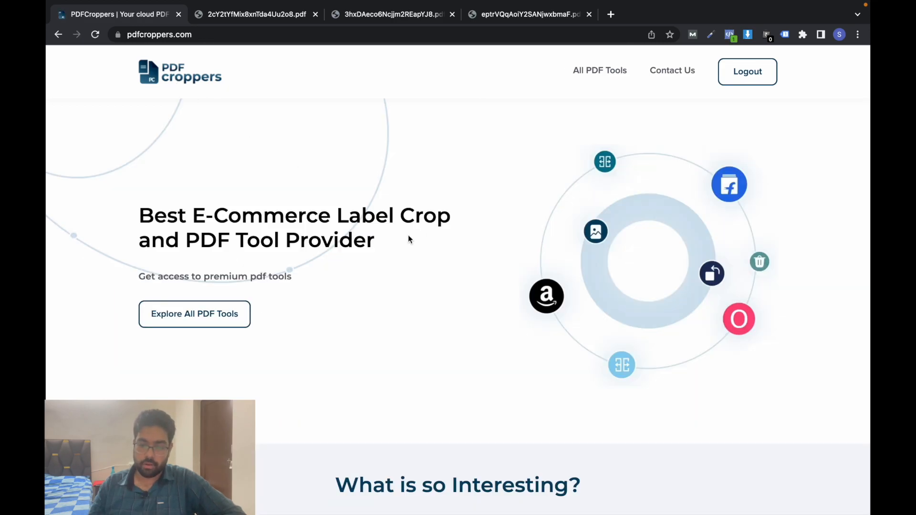
scroll(407, 235, down, 10)
click(636, 339)
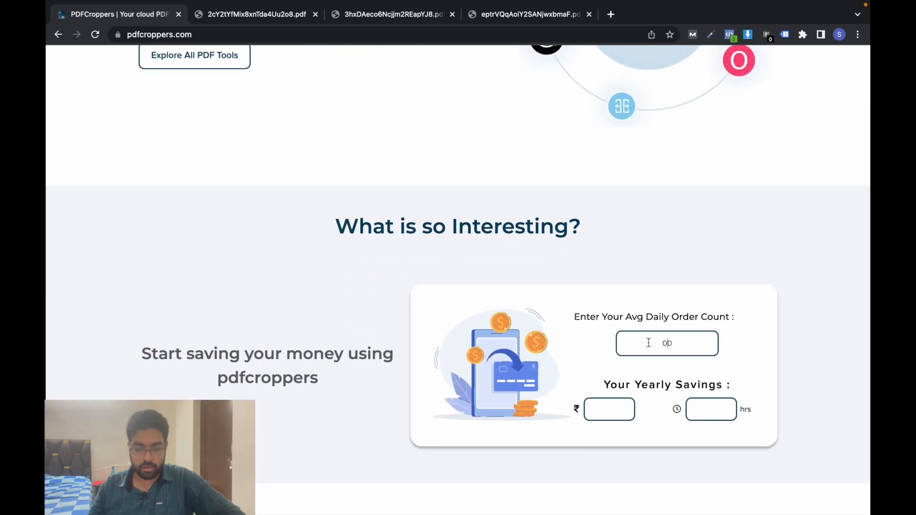
text(100)
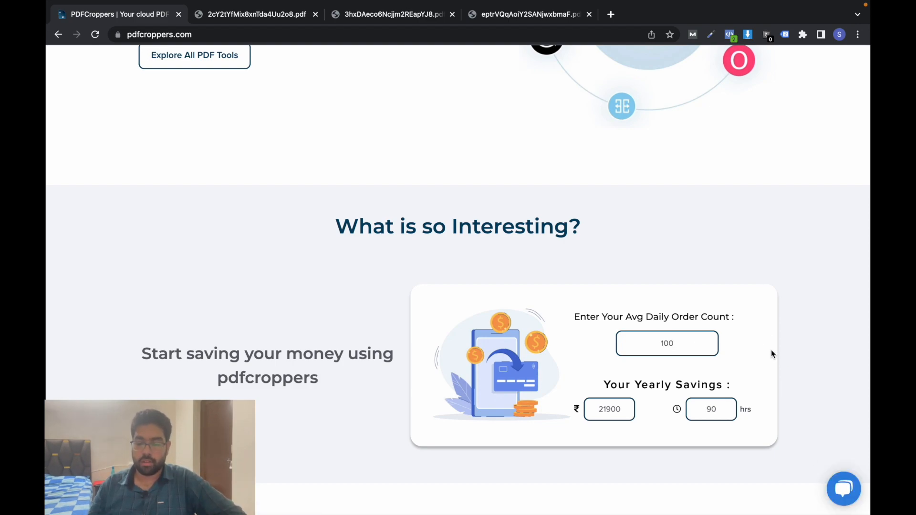
click(720, 409)
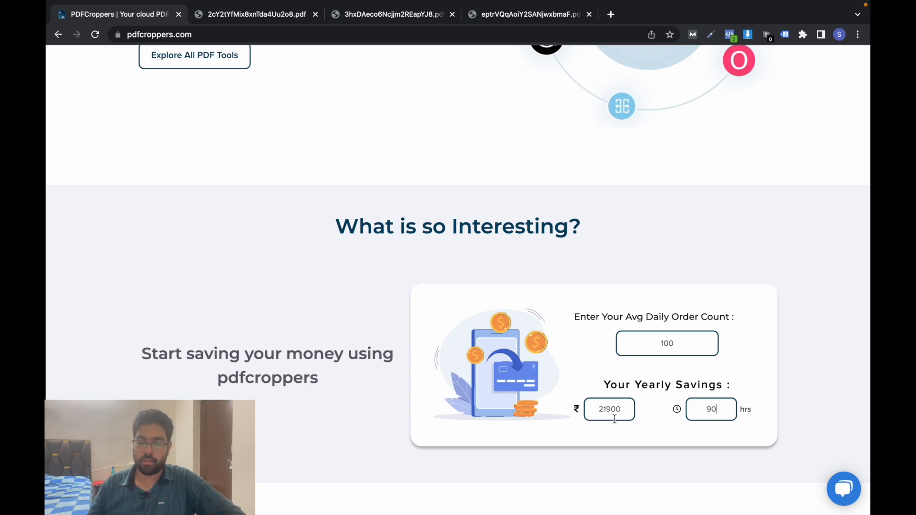
scroll(614, 419, up, 1)
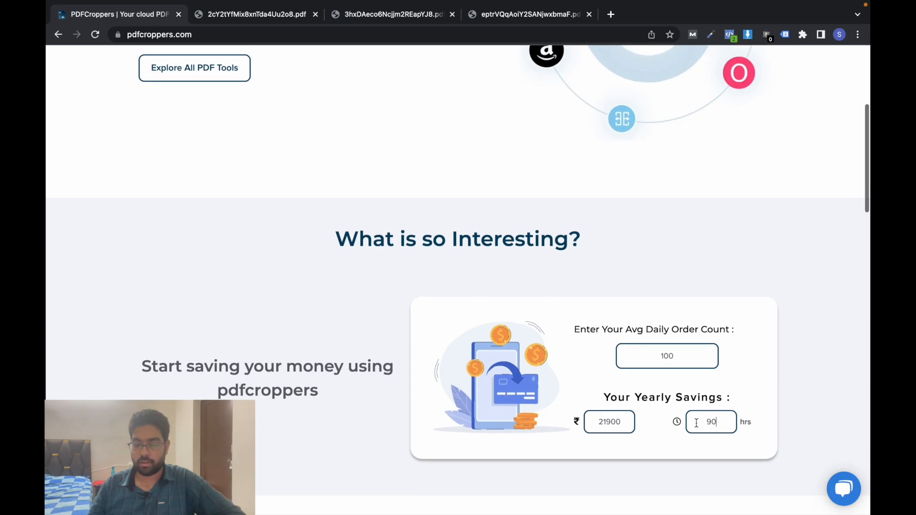
scroll(618, 421, up, 5)
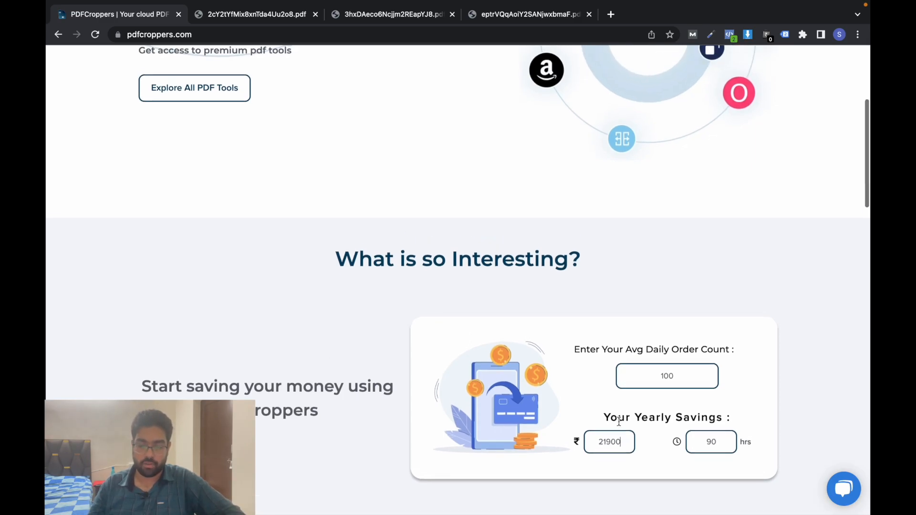
scroll(618, 422, up, 4)
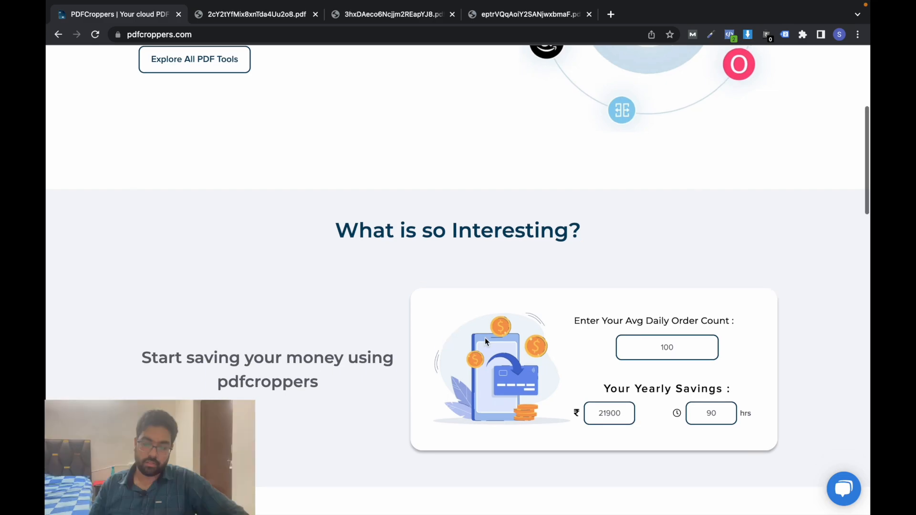
scroll(485, 339, up, 1)
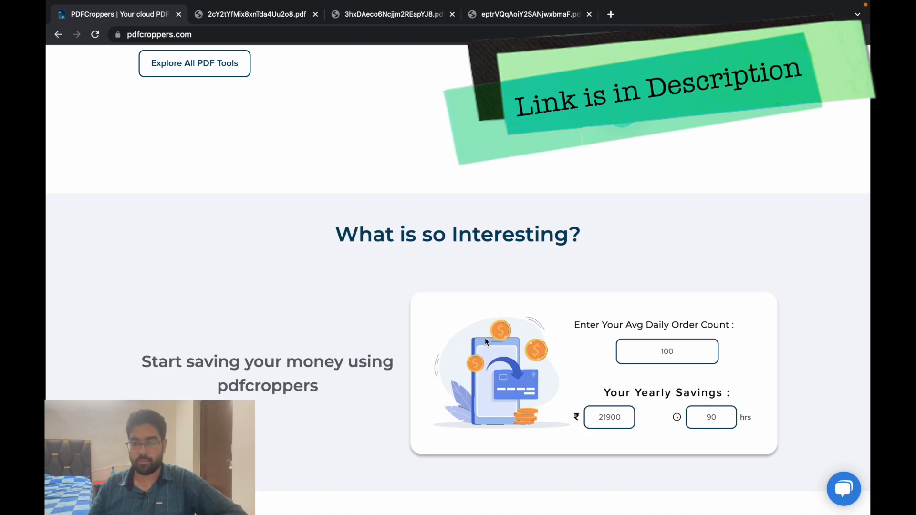
scroll(486, 340, up, 5)
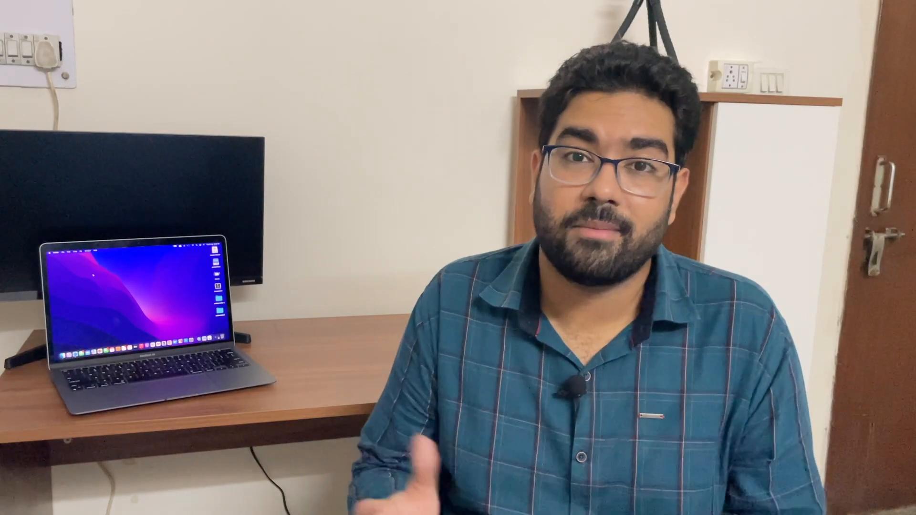